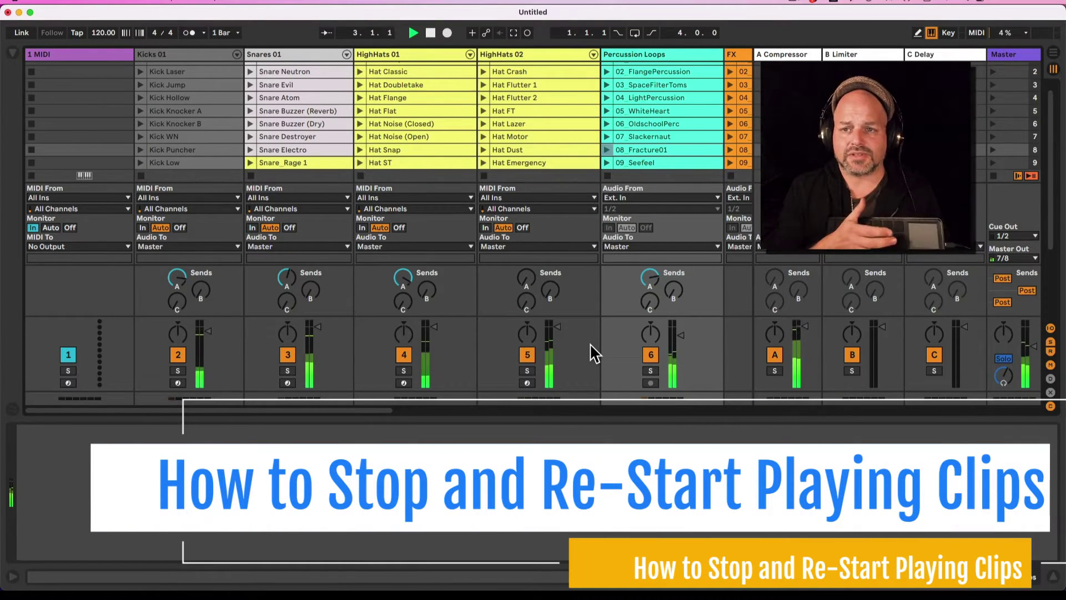
# Step: Launch the Kick Hollow, Snare Electro, Hat Flange, Hat Motor, 06_OldschoolPerc and 07_fx_passby clips
pyautogui.press('super+Return')
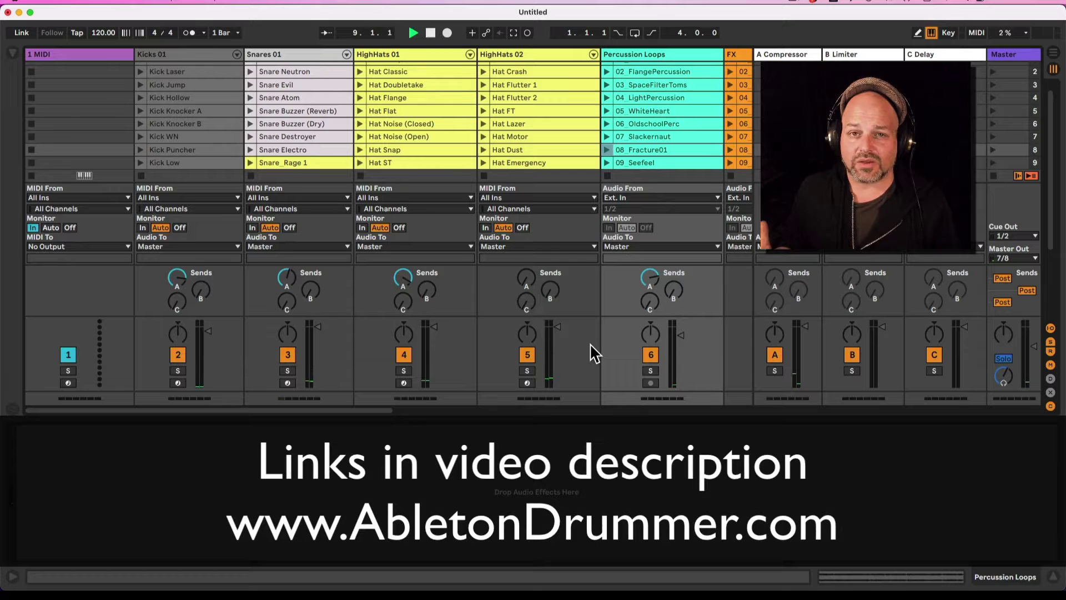
pyautogui.click(140, 98)
pyautogui.click(250, 150)
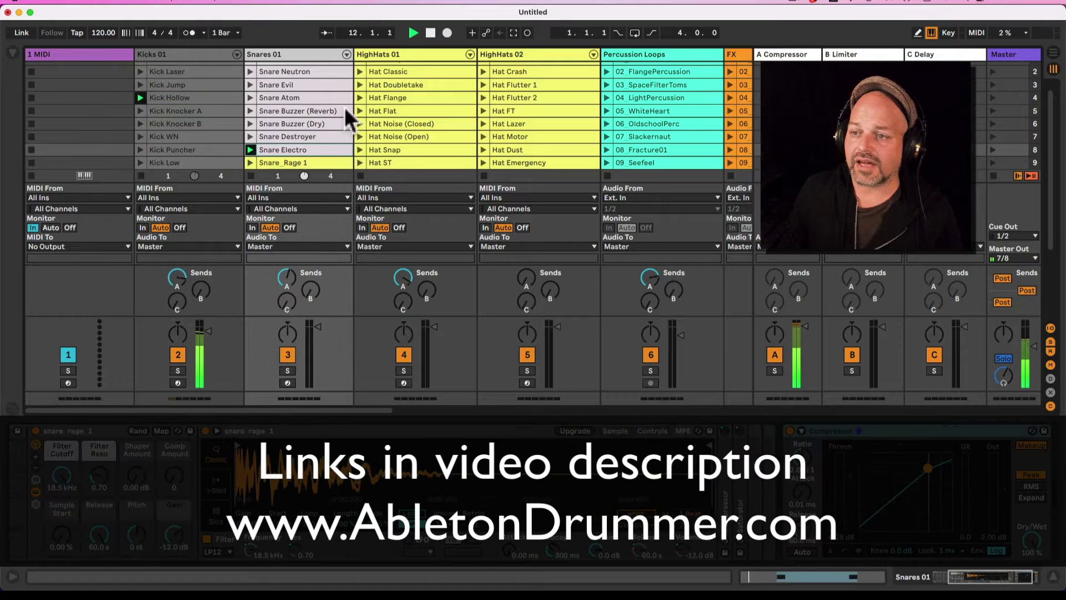
pyautogui.click(360, 98)
pyautogui.click(482, 138)
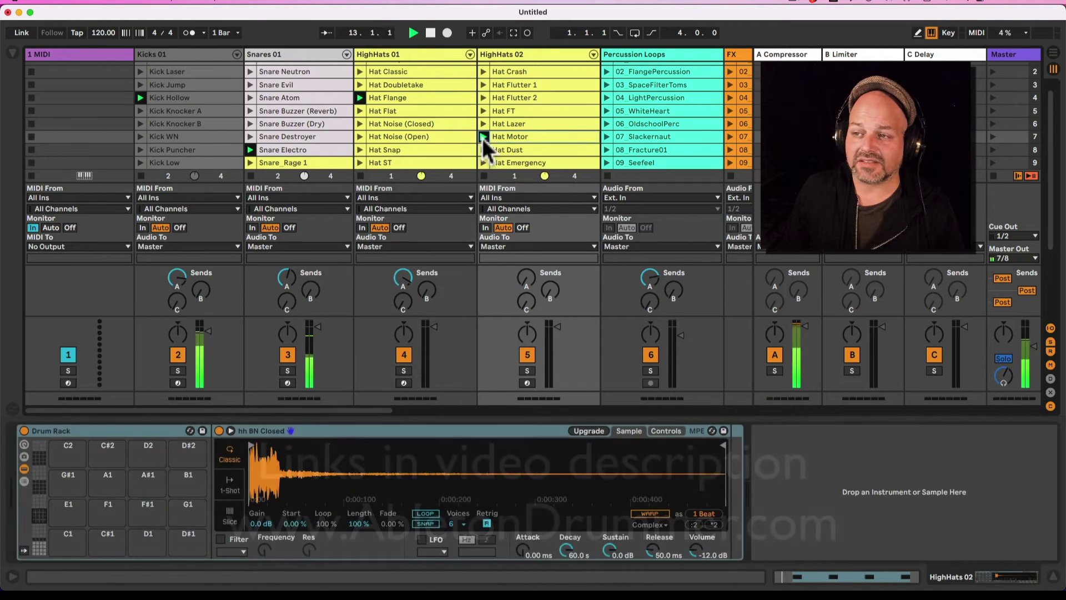
pyautogui.click(607, 123)
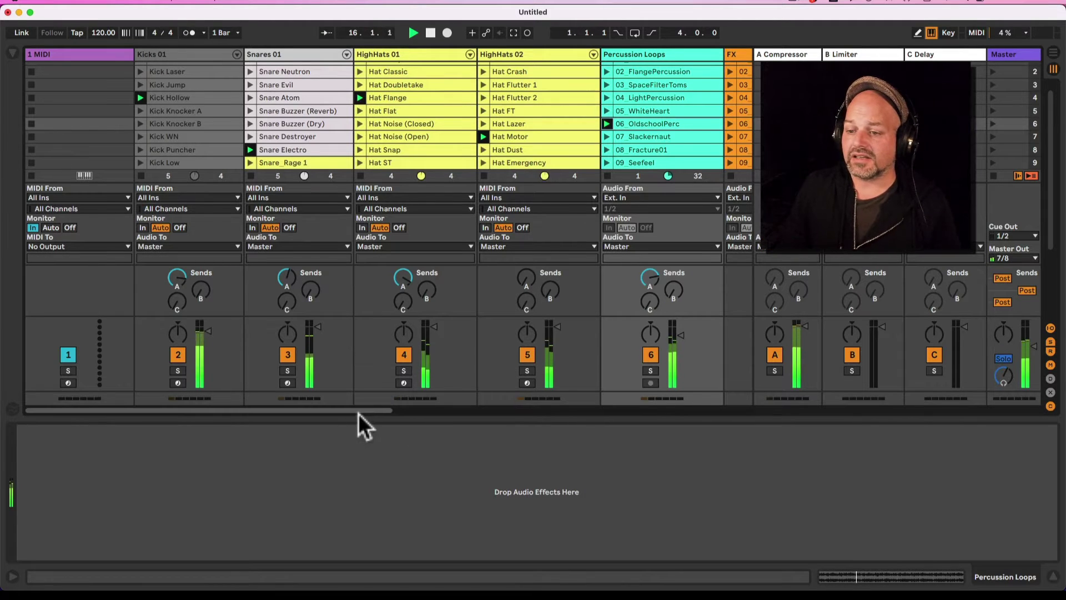
pyautogui.moveTo(358, 410); pyautogui.dragTo(465, 400)
pyautogui.click(432, 137)
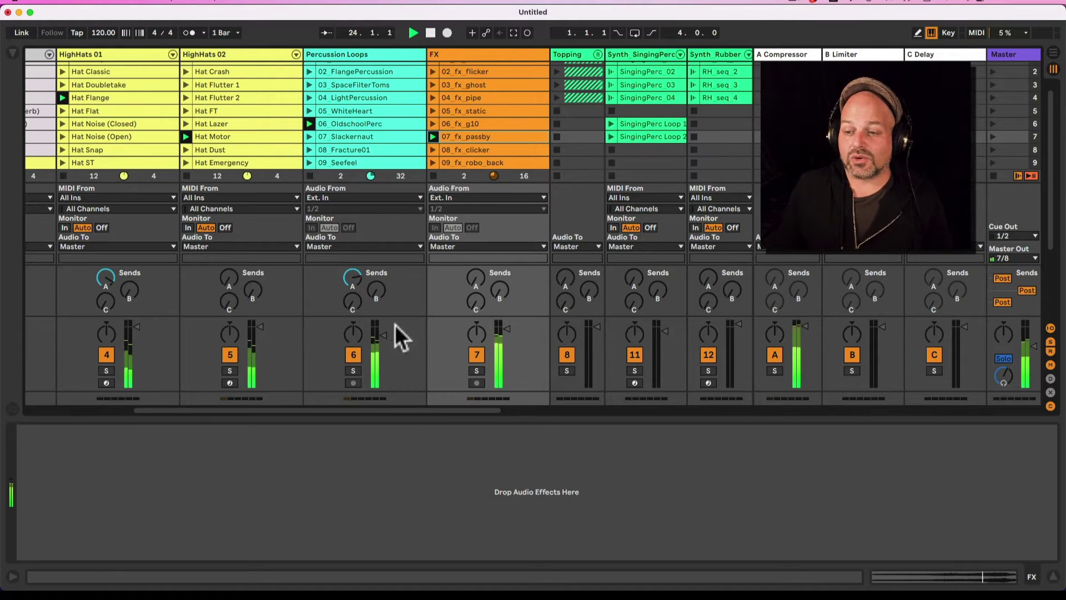
# Step: Stop all playing clips from the Master and stop the transport
pyautogui.moveTo(398, 412); pyautogui.dragTo(329, 414)
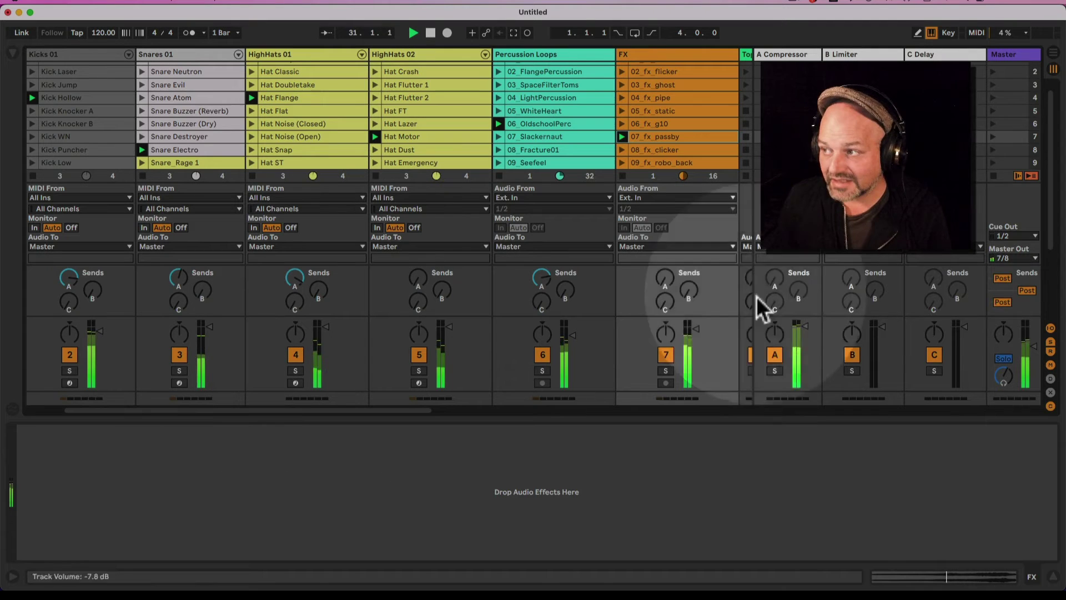
pyautogui.click(993, 176)
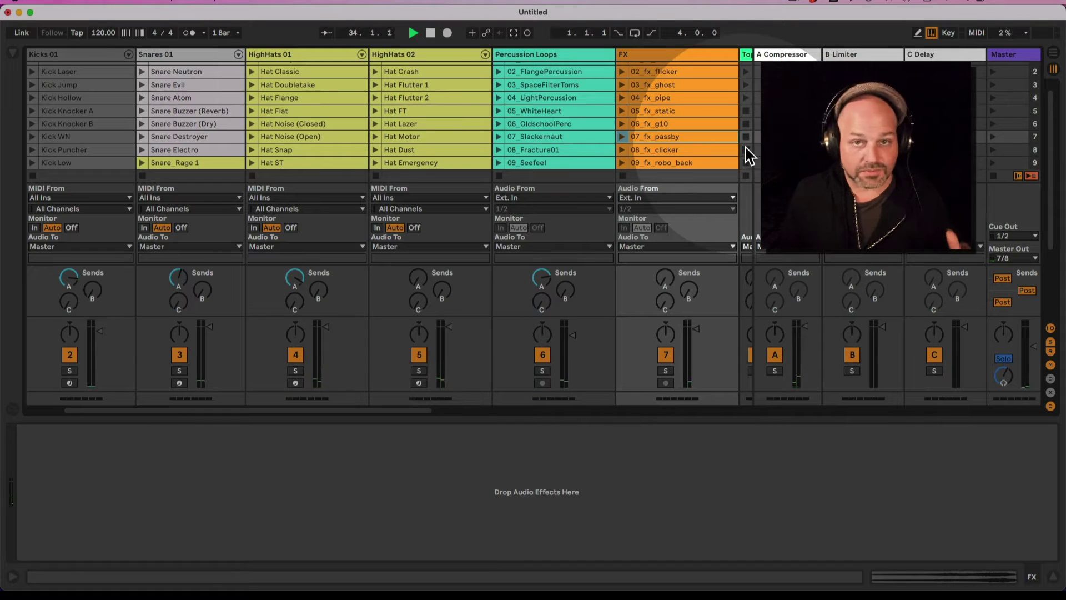
pyautogui.click(431, 33)
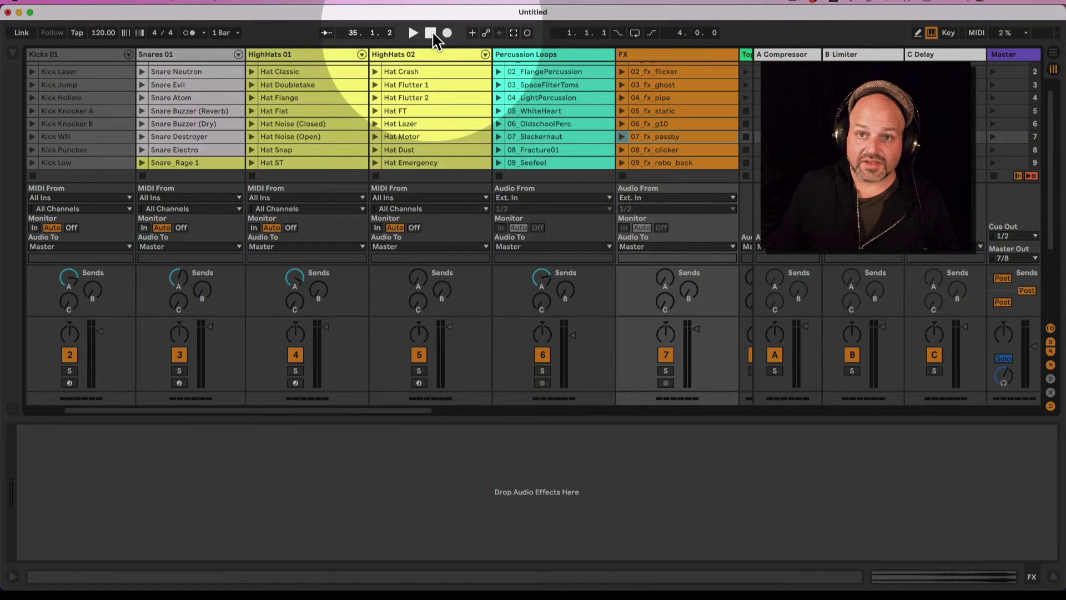
# Step: Insert an empty MIDI track, move it before Kicks 01, and show the browser
pyautogui.press('super+shift+t')
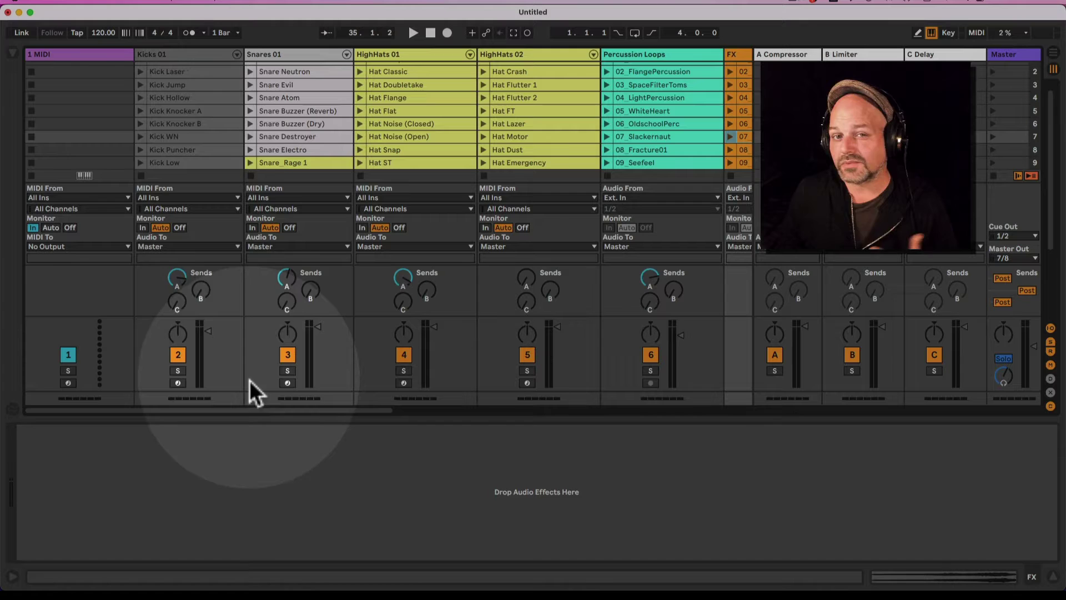
pyautogui.click(101, 59)
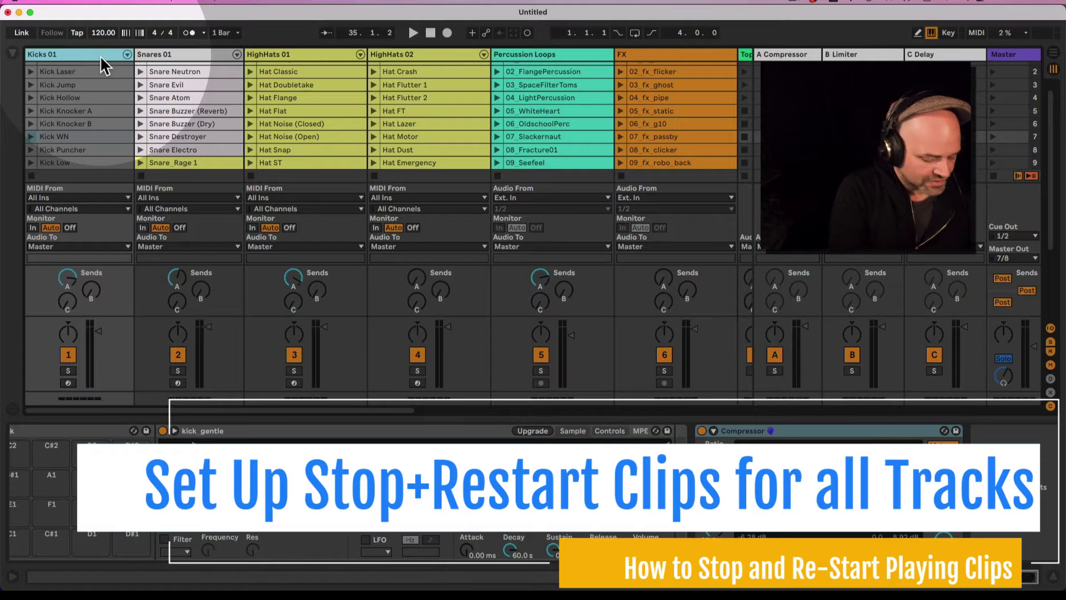
pyautogui.press('super+shift+t')
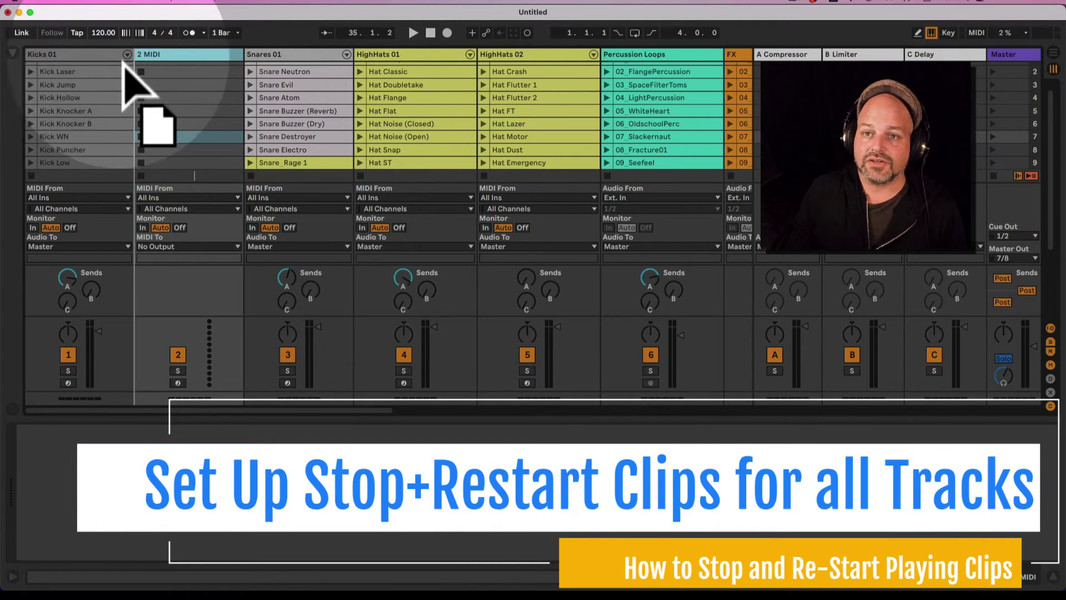
pyautogui.moveTo(123, 62); pyautogui.dragTo(27, 58)
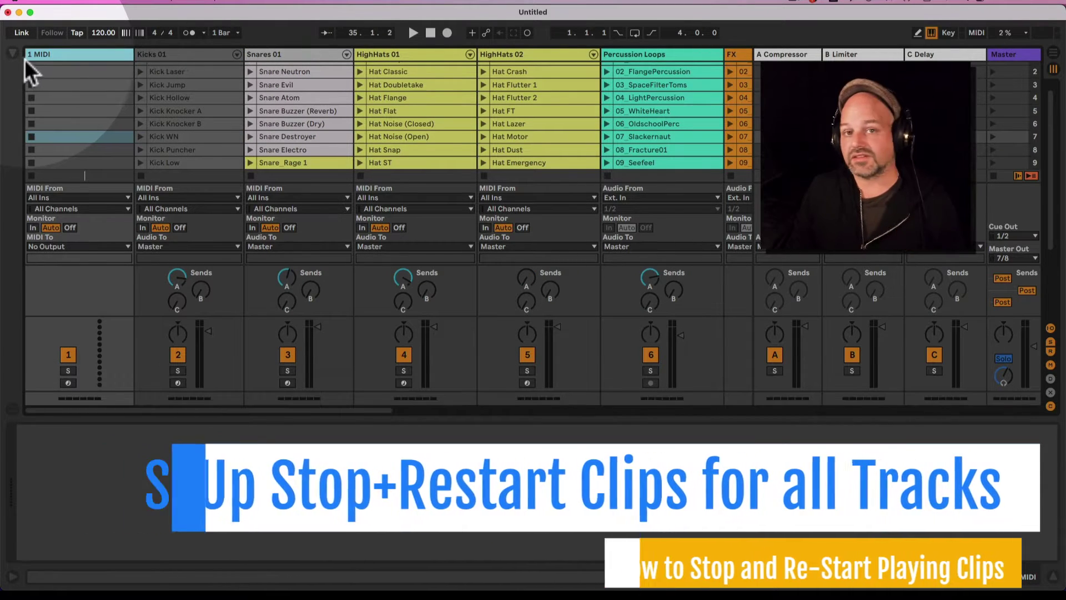
pyautogui.click(13, 54)
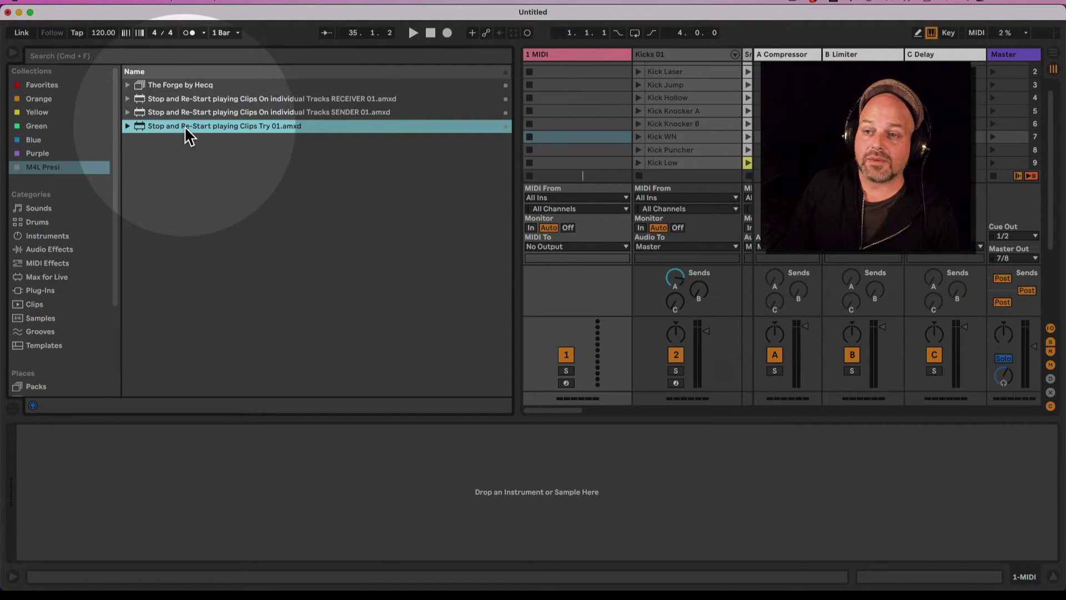
# Step: Drop the Try 01 Stop + Restart Playing Clips device onto 1 MIDI and narrow the browser
pyautogui.moveTo(184, 127); pyautogui.dragTo(554, 111)
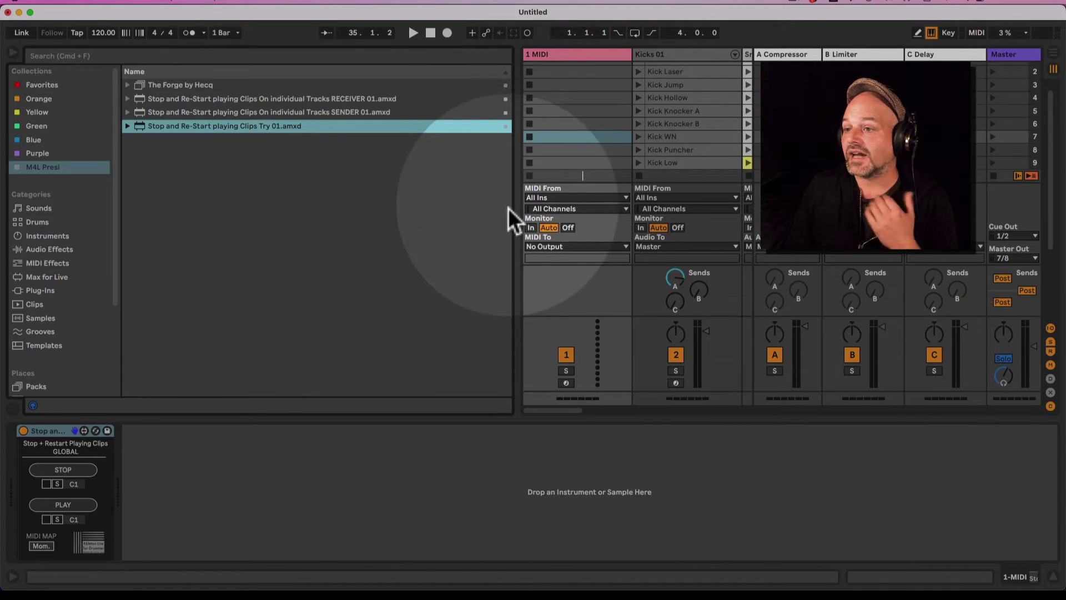
pyautogui.moveTo(515, 211); pyautogui.dragTo(265, 222)
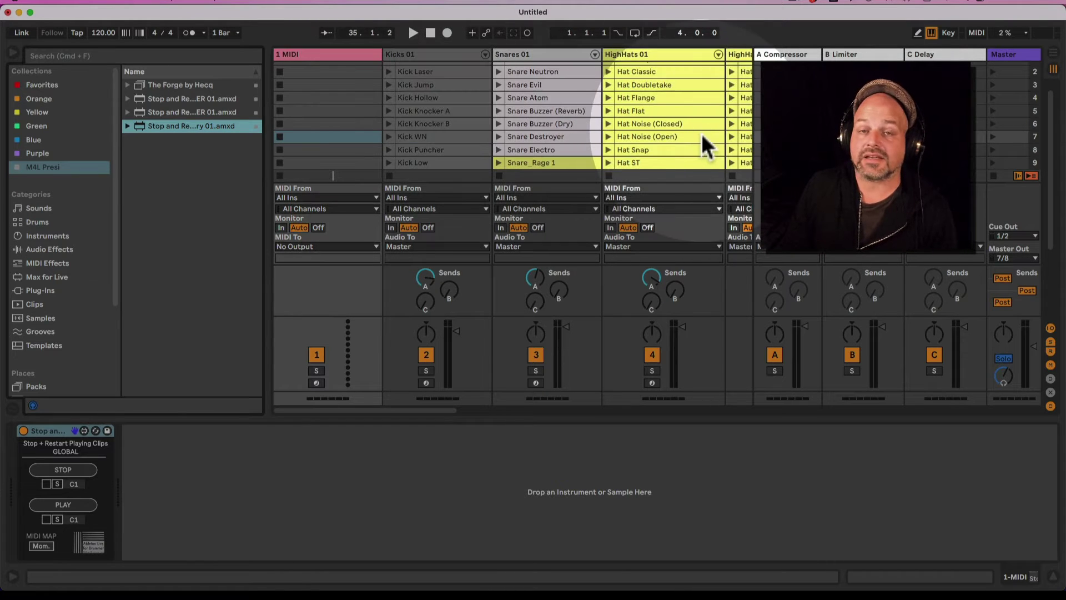
pyautogui.moveTo(262, 328); pyautogui.dragTo(177, 267)
# Step: Launch the Kick Hollow, Snare Buzzer (Dry), Hat Flat and 06_OldschoolPerc clips
pyautogui.click(13, 54)
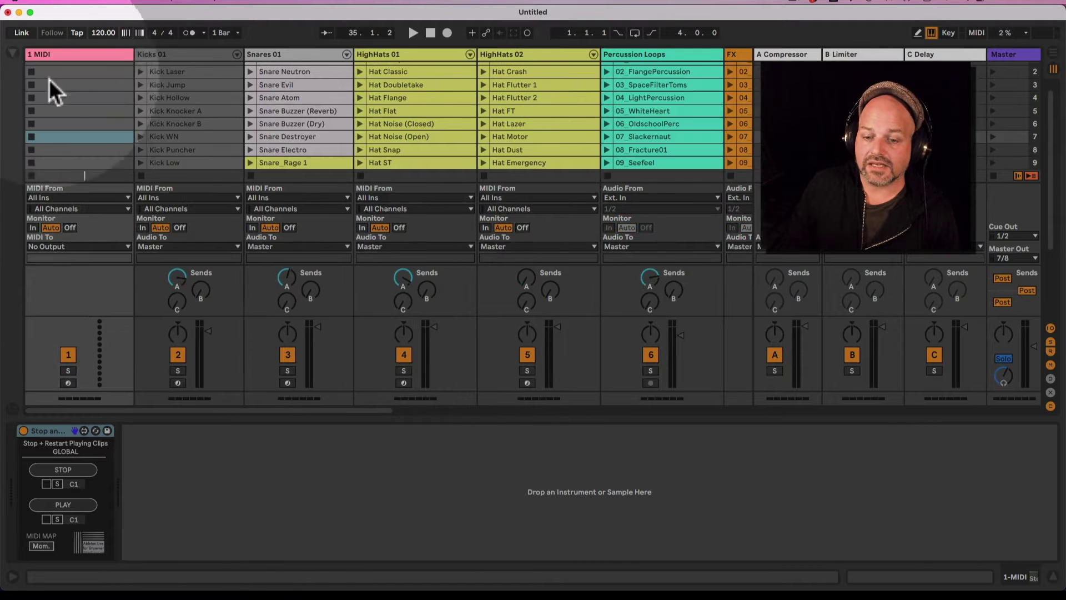
pyautogui.click(140, 97)
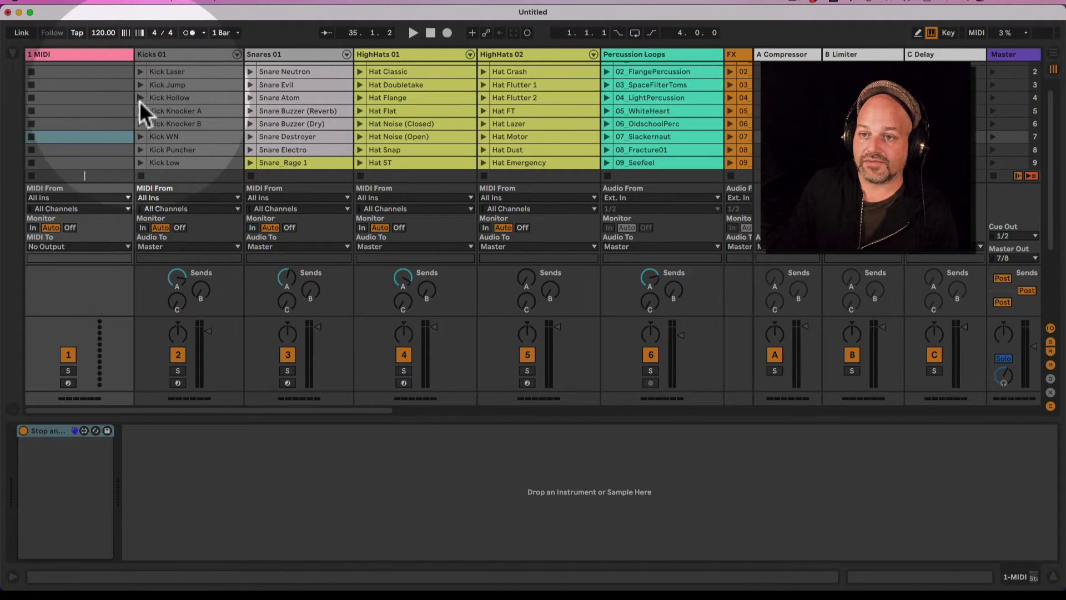
pyautogui.click(250, 123)
pyautogui.click(359, 110)
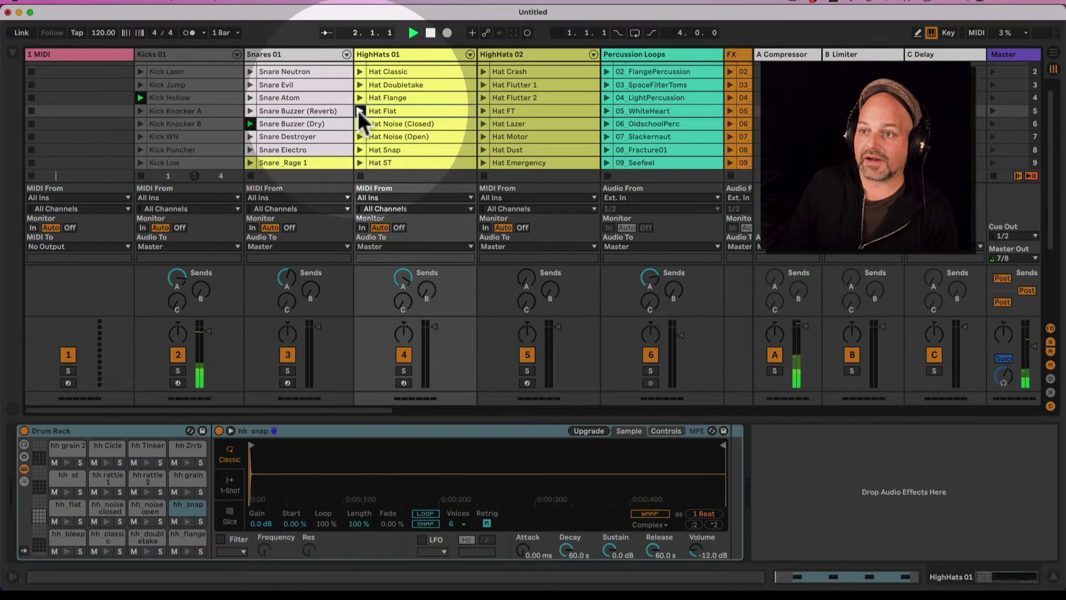
pyautogui.click(13, 54)
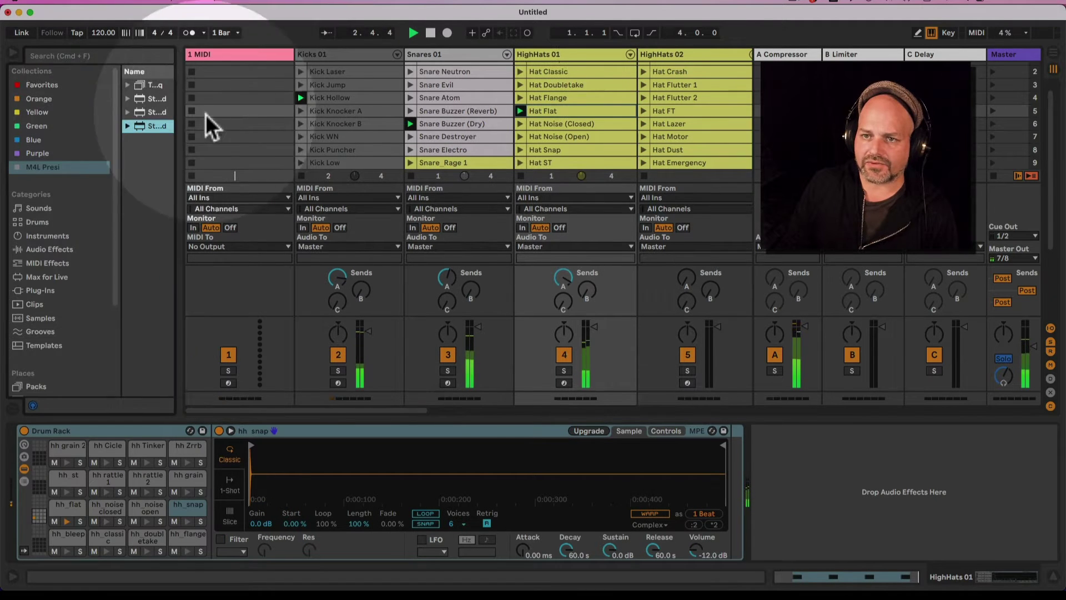
pyautogui.moveTo(177, 135); pyautogui.dragTo(151, 156)
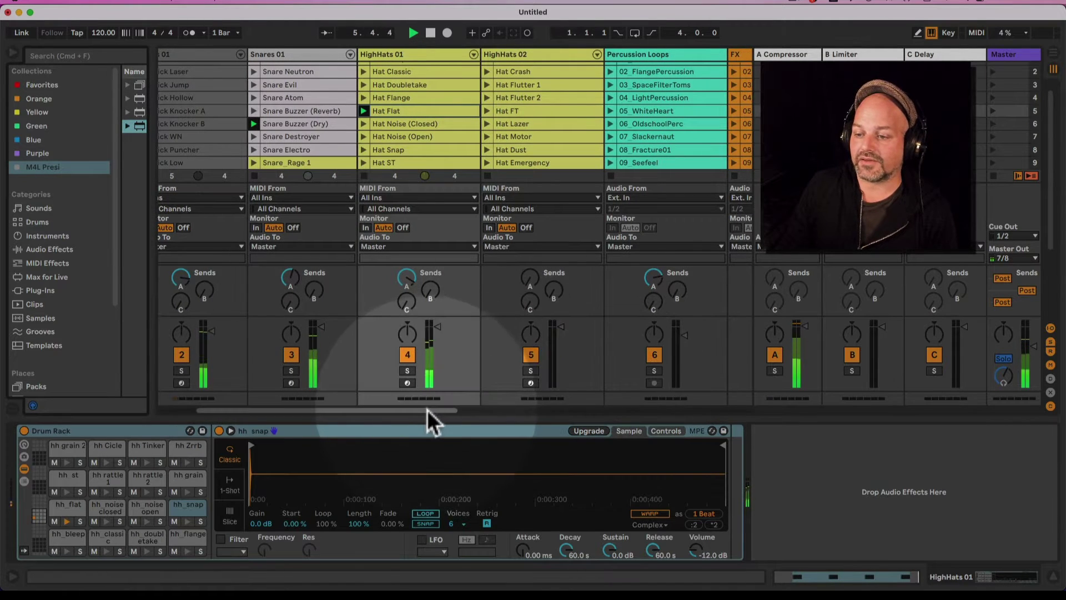
pyautogui.moveTo(427, 411)
pyautogui.mouseDown()
pyautogui.moveTo(384, 413)
pyautogui.moveTo(422, 414)
pyautogui.mouseUp()
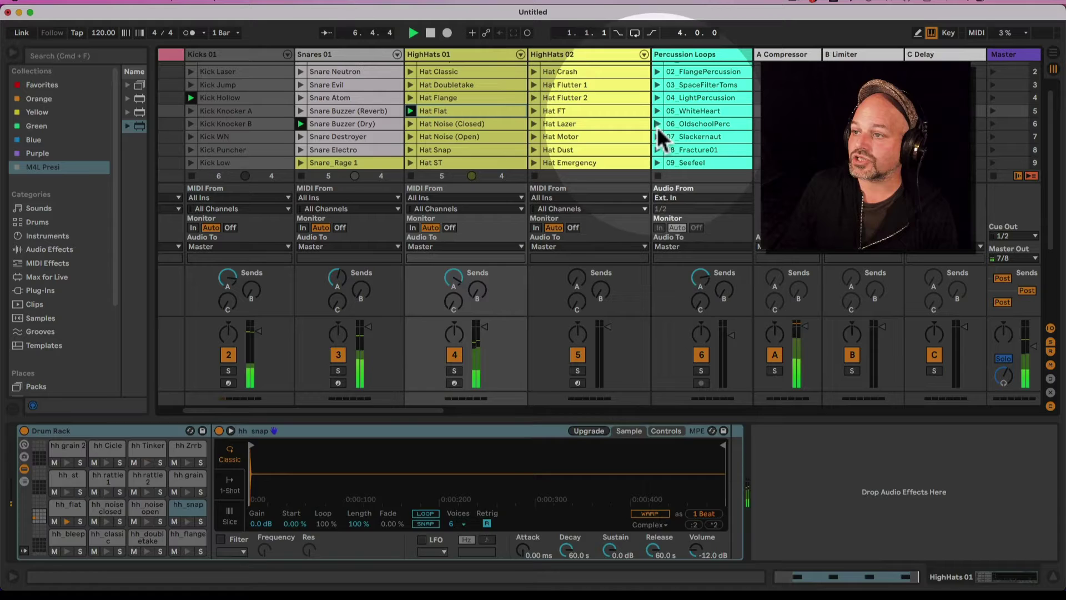
pyautogui.click(658, 126)
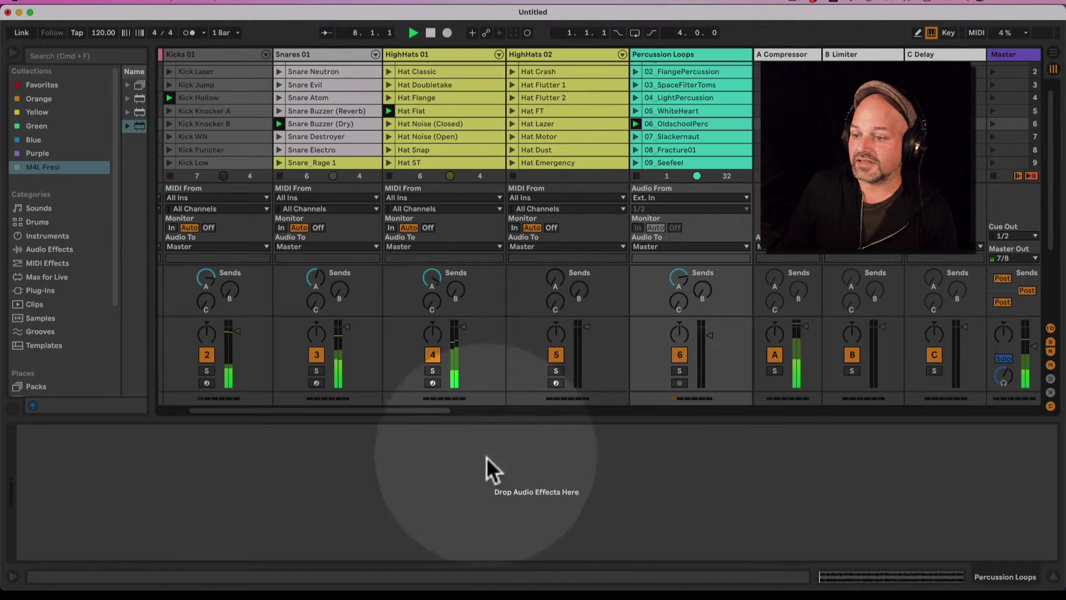
pyautogui.moveTo(432, 411); pyautogui.dragTo(363, 409)
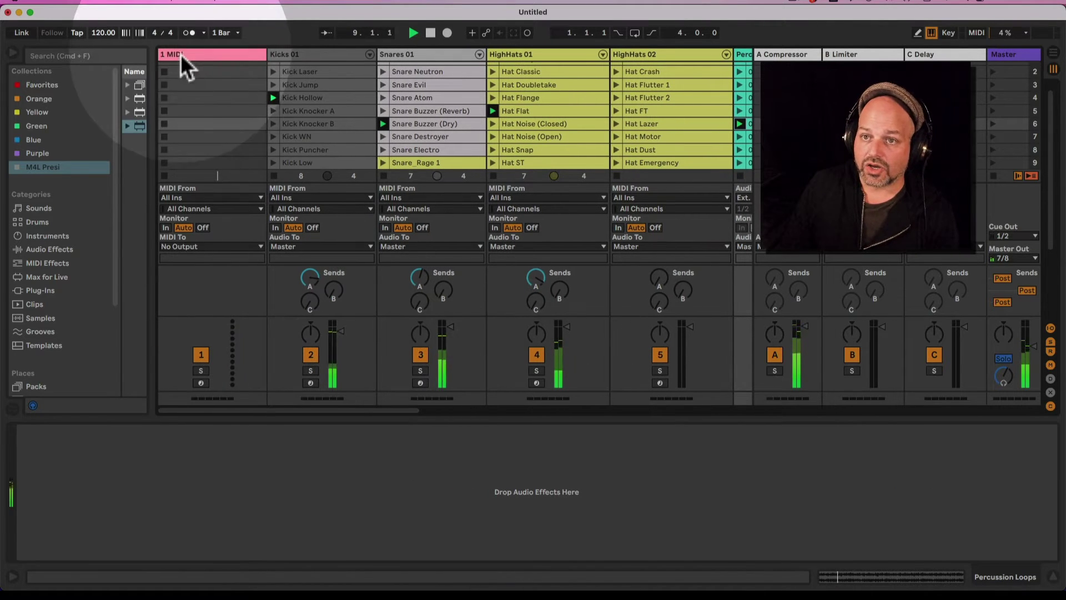
# Step: Stop all clips with the 1 MIDI device and keep global launch quantization at 1 Bar
pyautogui.click(189, 54)
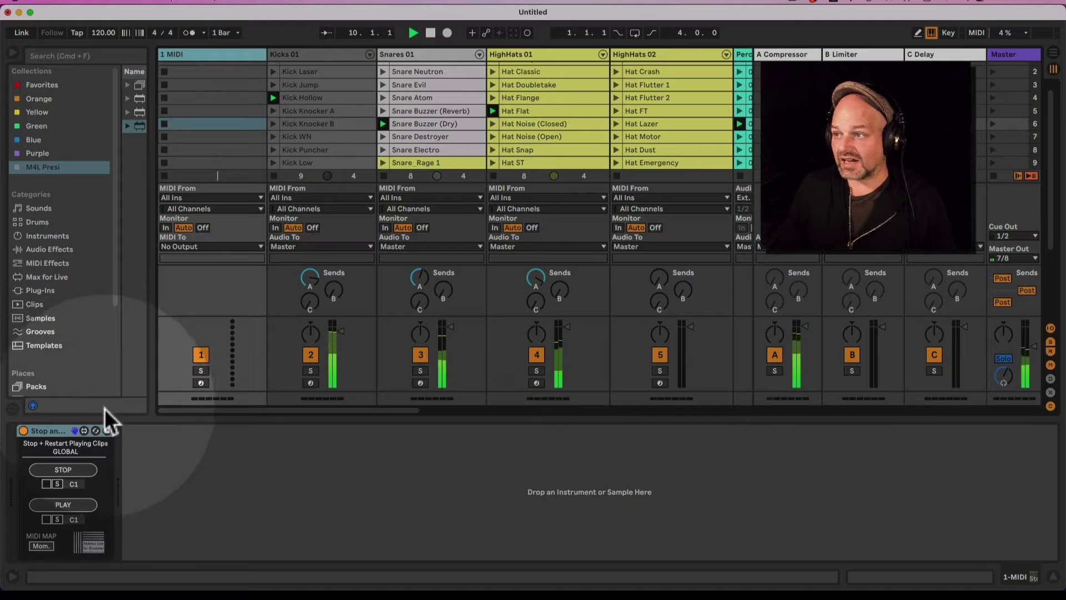
pyautogui.click(77, 471)
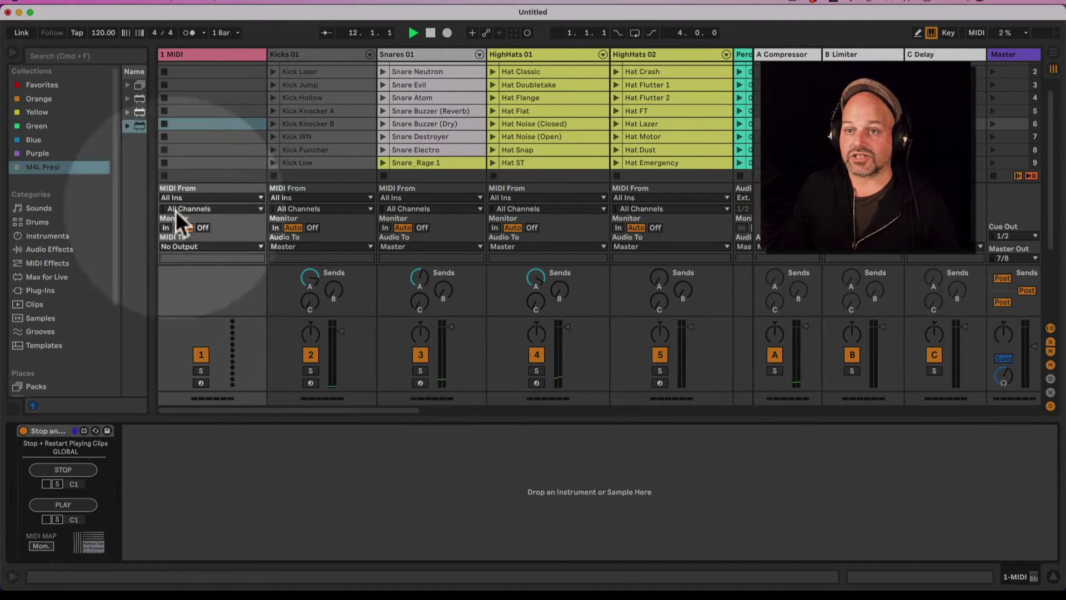
pyautogui.click(223, 32)
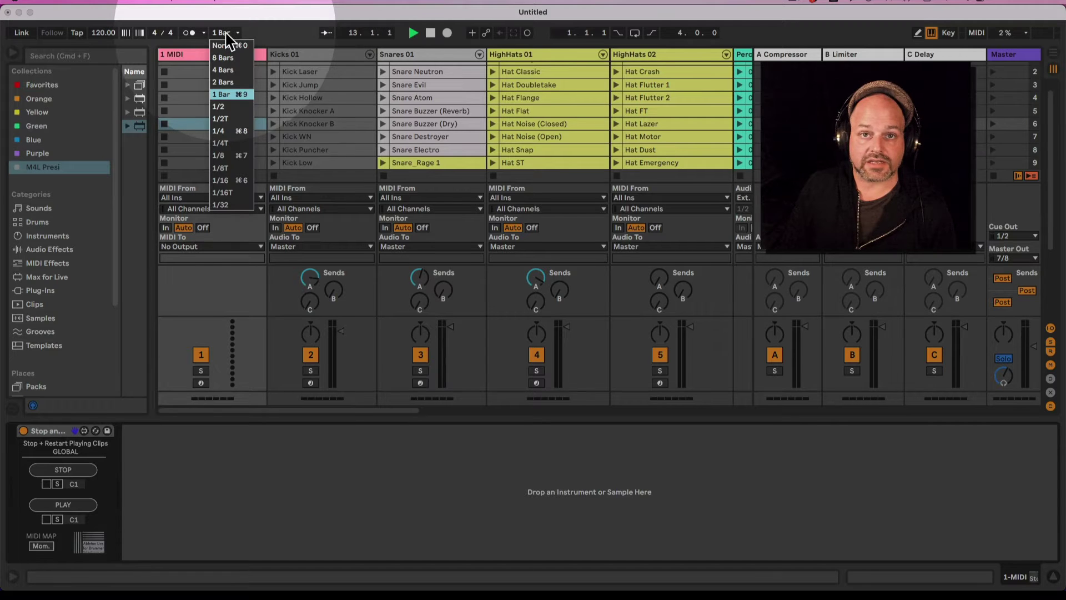
pyautogui.click(225, 31)
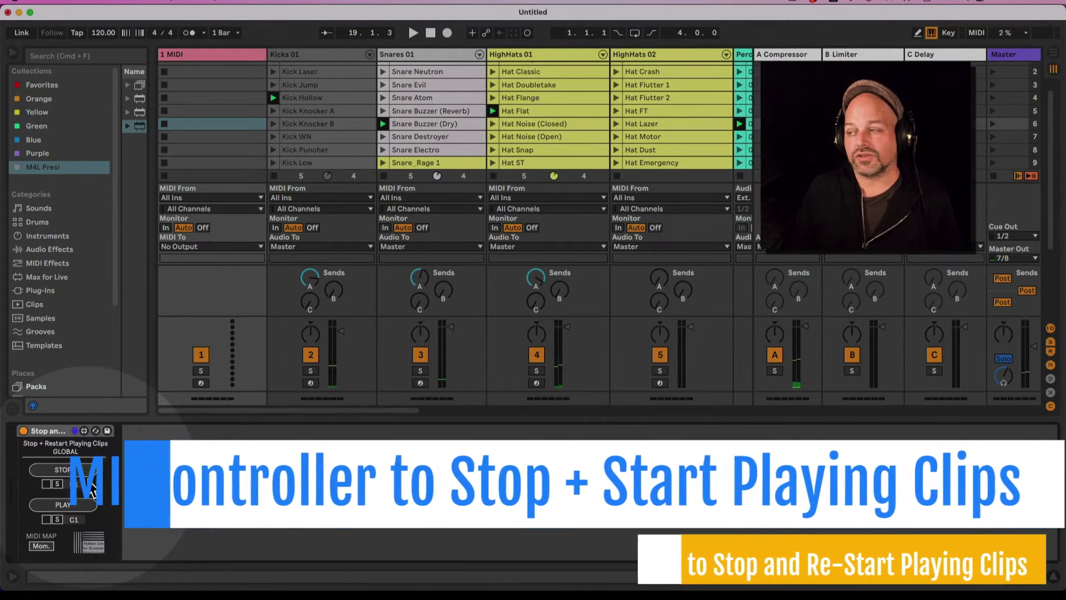
pyautogui.click(976, 32)
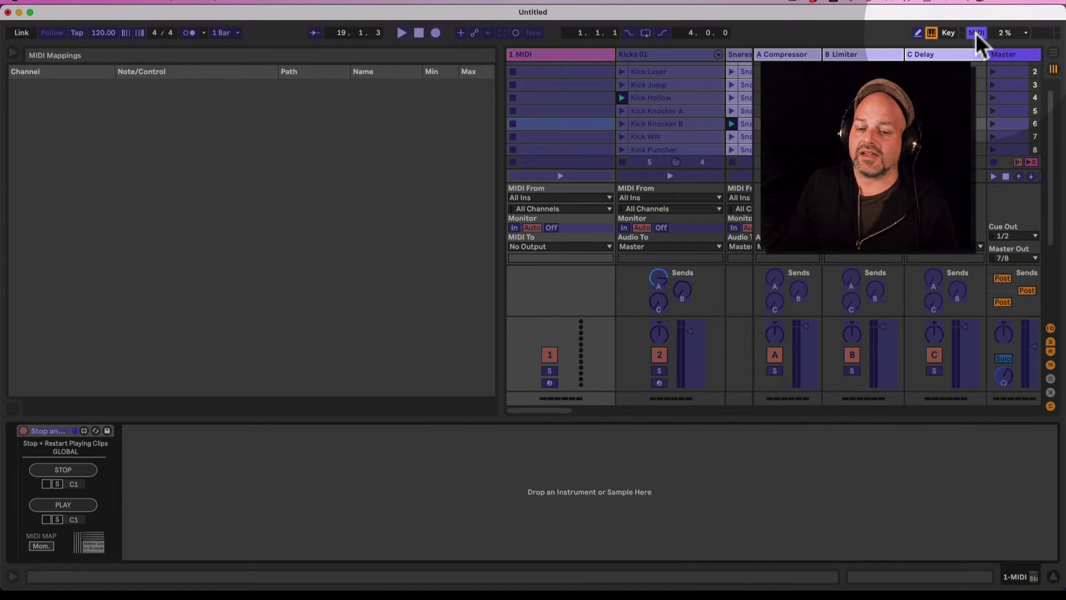
pyautogui.click(976, 32)
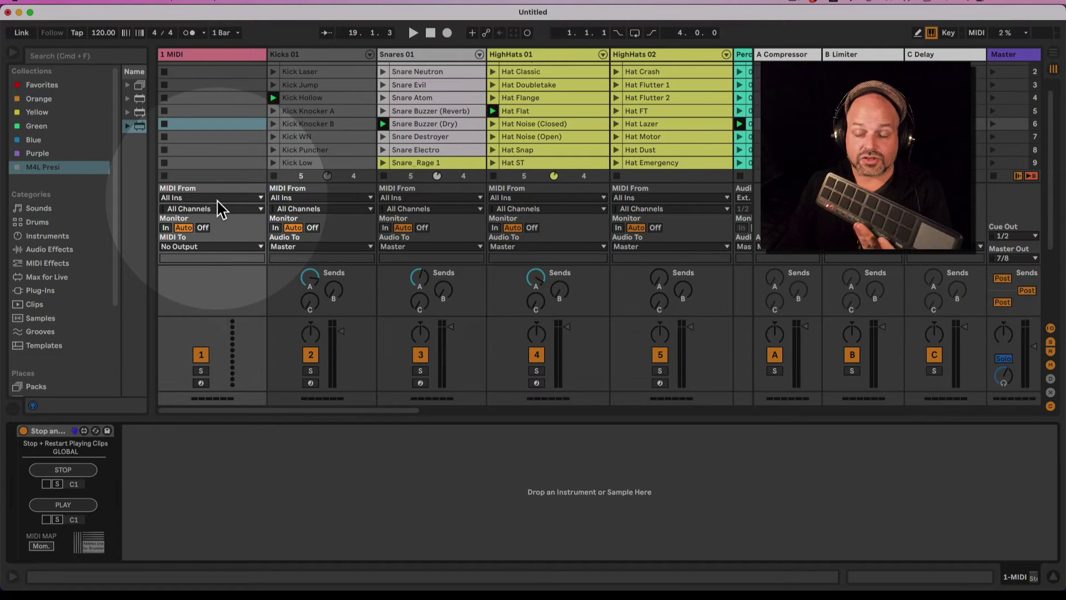
# Step: Set 1 MIDI input to nanoPAD2 (PAD), Monitor In, and learn STOP to C#-2, PLAY to C-2
pyautogui.click(216, 198)
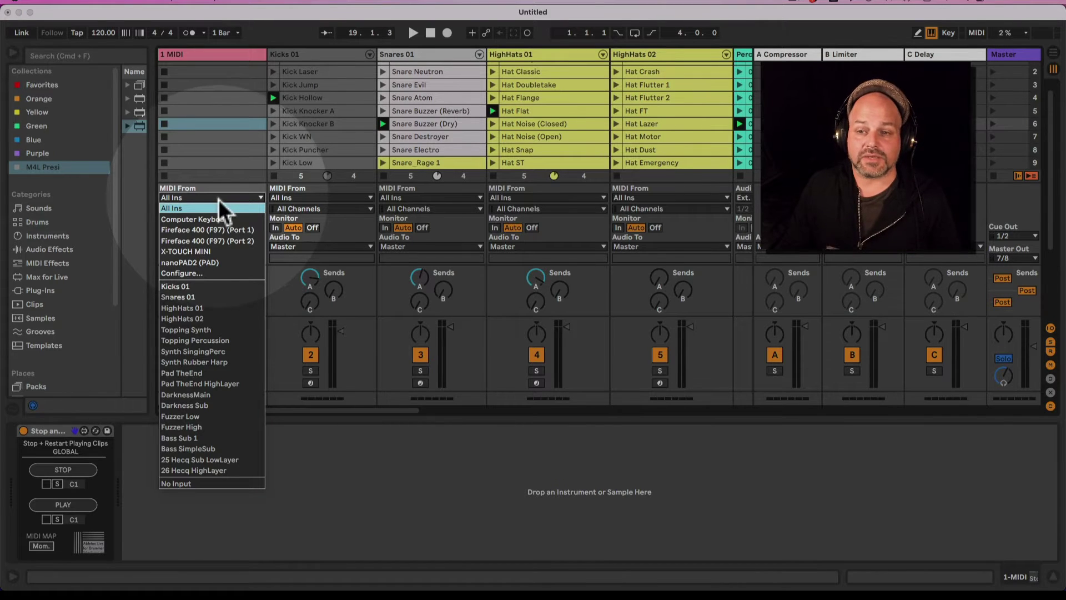
pyautogui.click(219, 261)
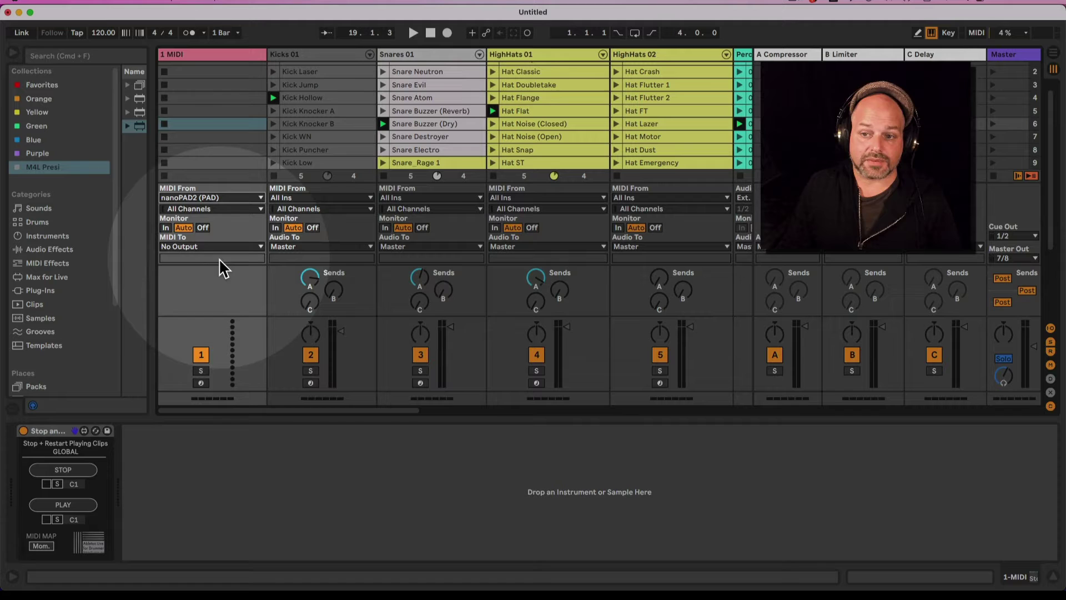
pyautogui.click(164, 228)
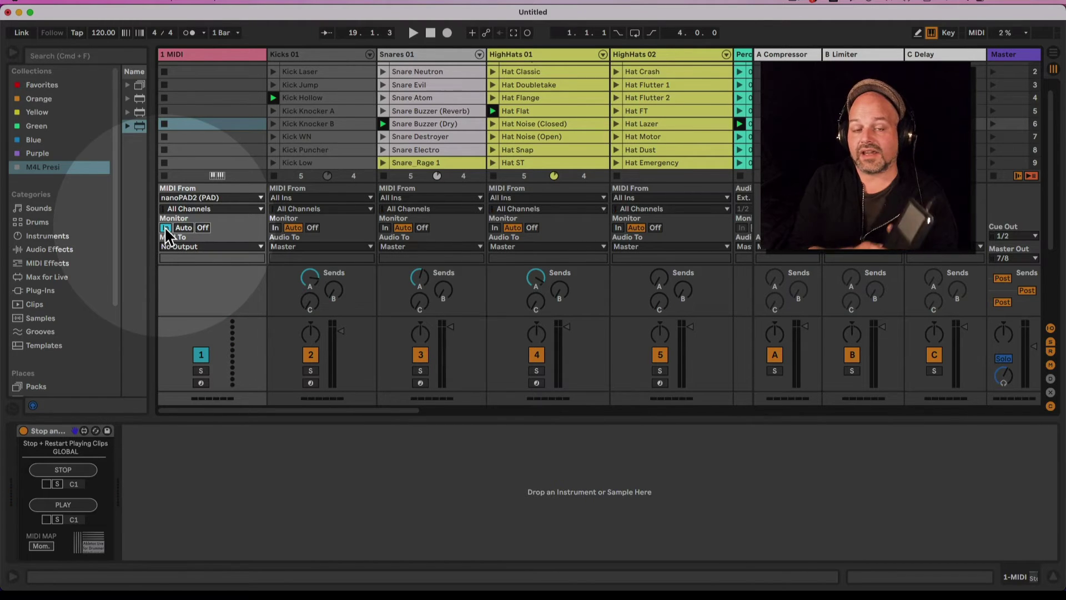
pyautogui.click(48, 484)
pyautogui.click(57, 484)
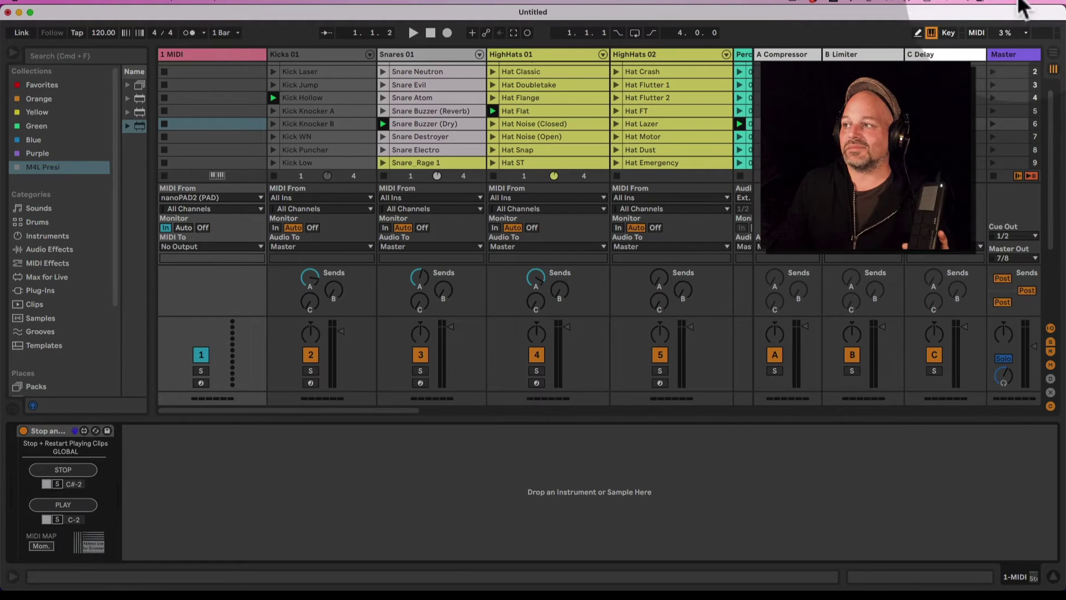
pyautogui.click(976, 33)
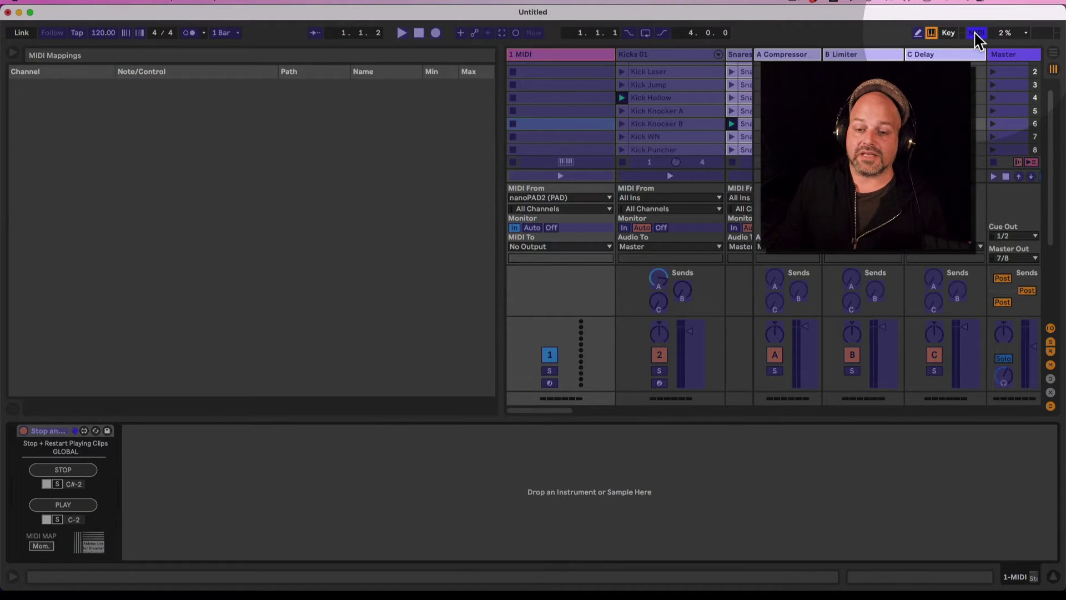
pyautogui.click(975, 33)
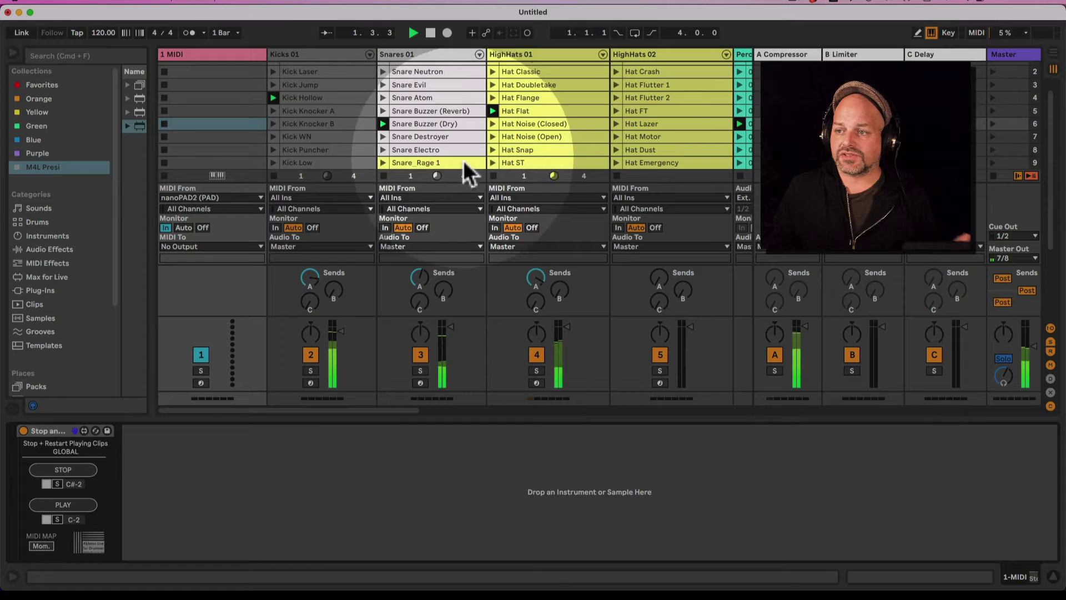
# Step: Launch the Hat Noise (Open) clip on the HighHats 01 track
pyautogui.click(493, 136)
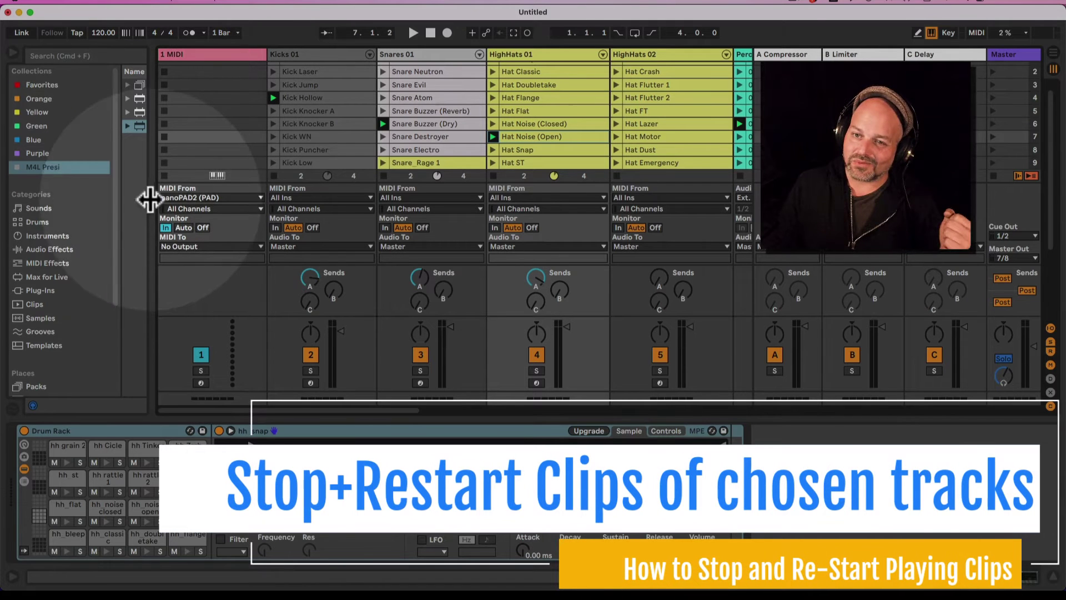
# Step: Widen the browser panel and scroll the Session view back to the 1 MIDI track
pyautogui.moveTo(147, 202)
pyautogui.mouseDown()
pyautogui.moveTo(245, 186)
pyautogui.moveTo(476, 186)
pyautogui.moveTo(423, 208)
pyautogui.moveTo(440, 207)
pyautogui.moveTo(160, 216)
pyautogui.mouseUp()
pyautogui.moveTo(341, 409); pyautogui.dragTo(282, 411)
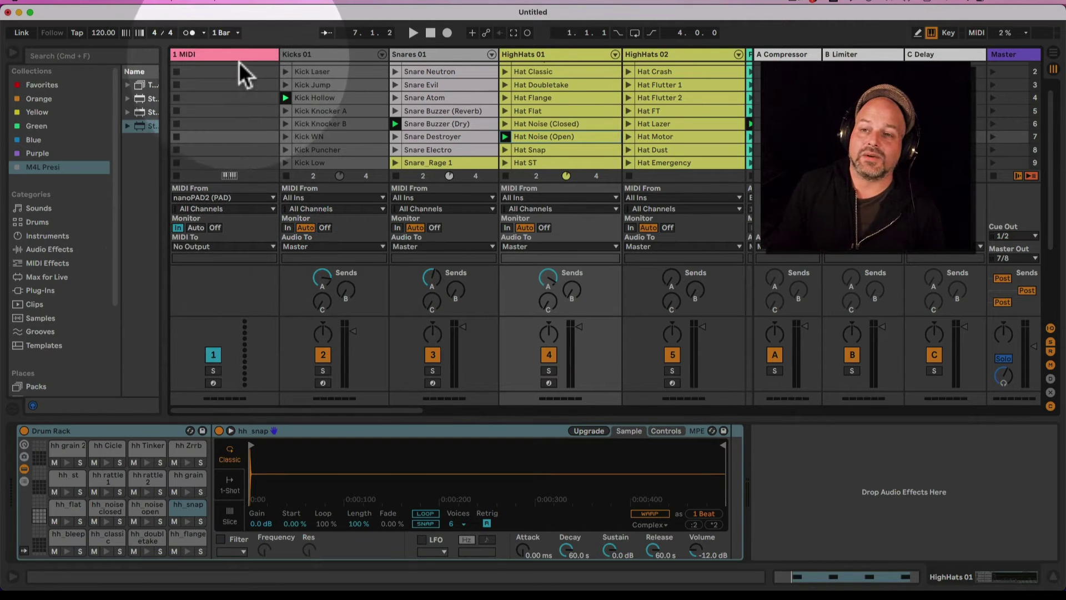
# Step: Delete 1 MIDI's global Stop + Restart device and add SENDER 01.amxd, sending to ClipTrigPipe1
pyautogui.click(239, 59)
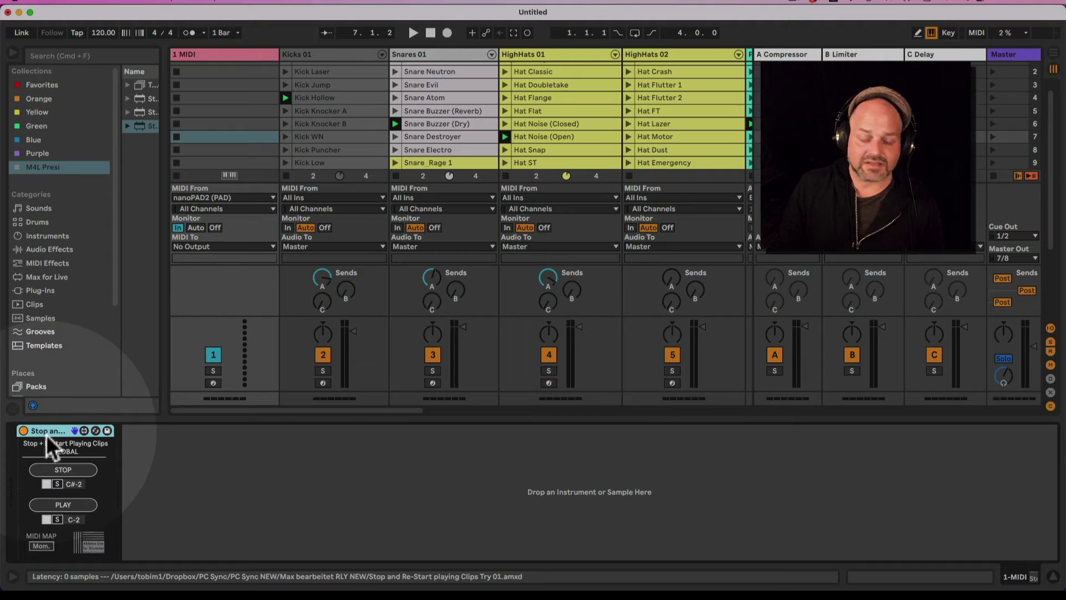
pyautogui.moveTo(46, 435); pyautogui.dragTo(433, 273)
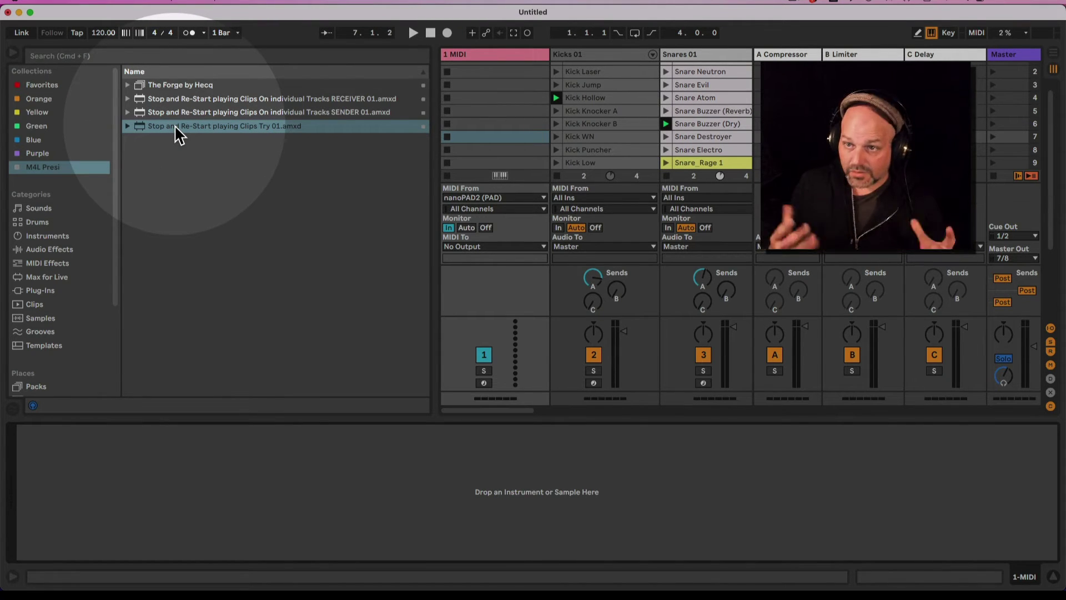
pyautogui.click(180, 99)
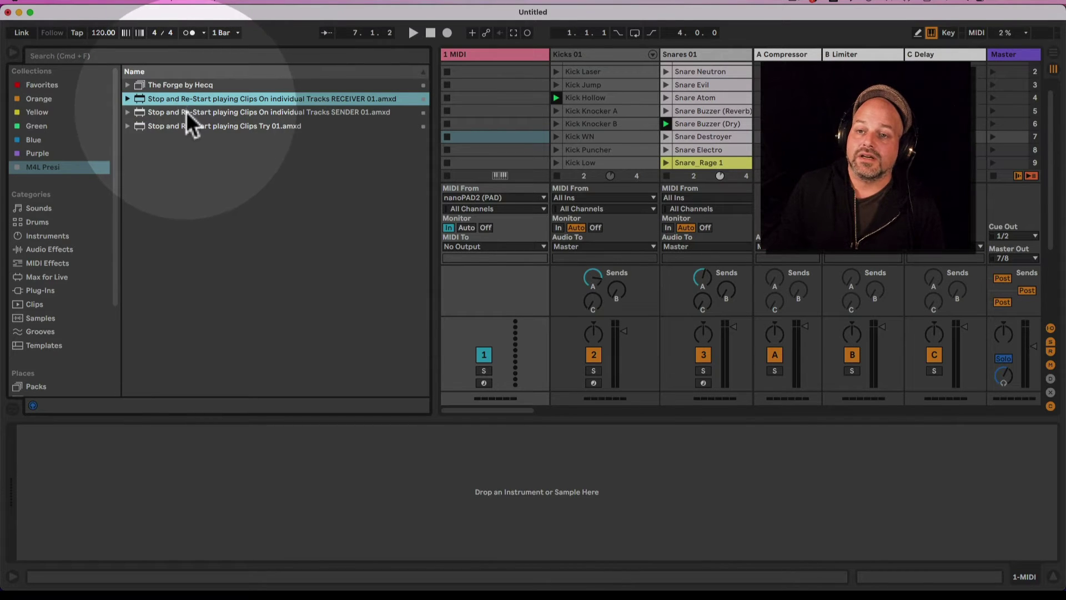
pyautogui.click(183, 112)
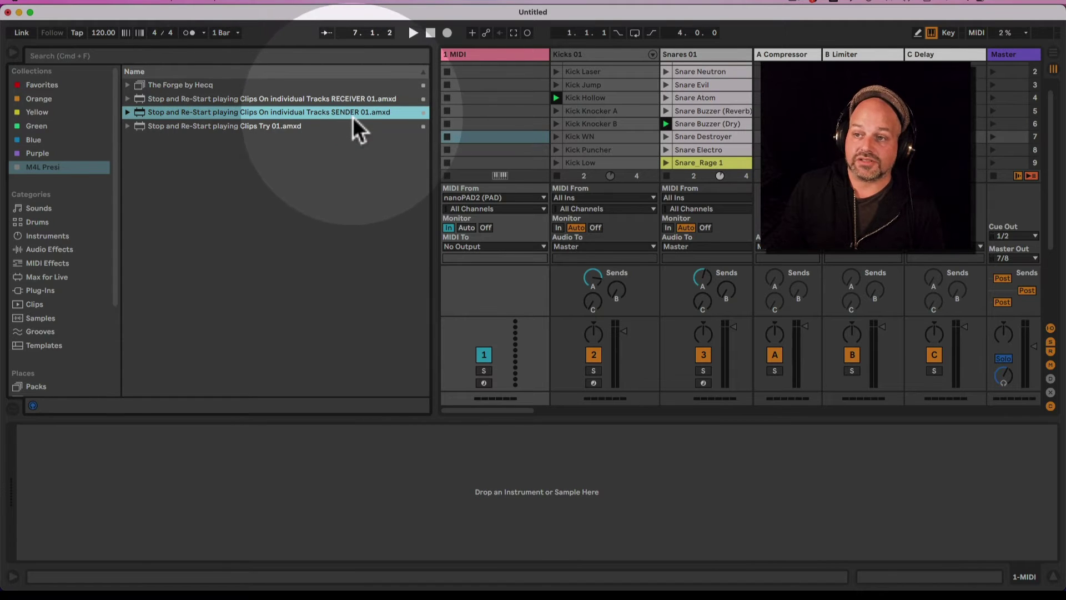
pyautogui.moveTo(332, 128); pyautogui.dragTo(478, 76)
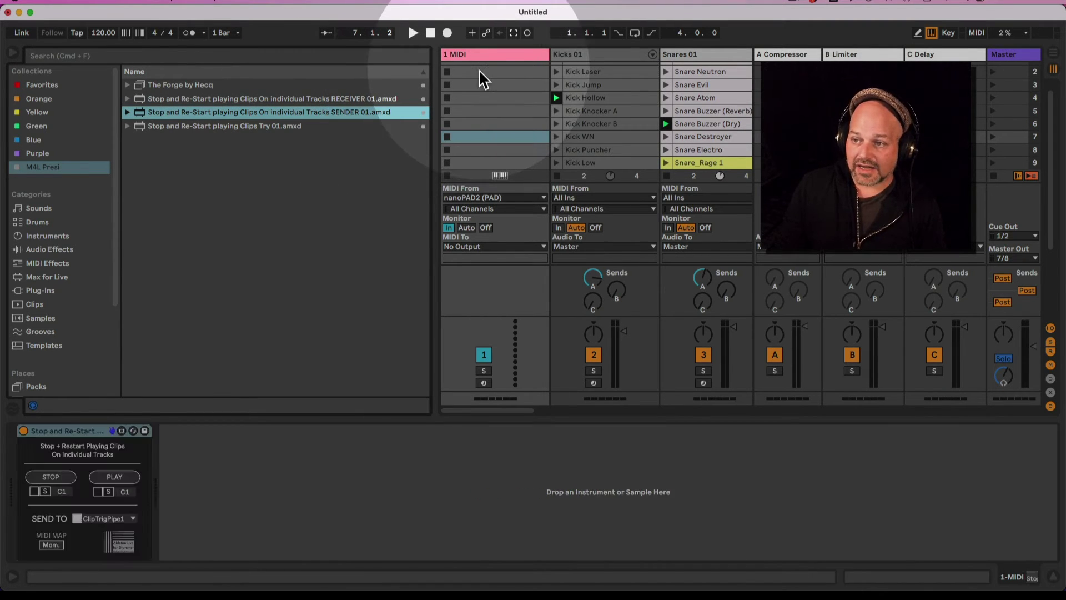
# Step: Map the sender's STOP to pad note C#-2 and PLAY to C-2, then select 1 MIDI
pyautogui.click(34, 493)
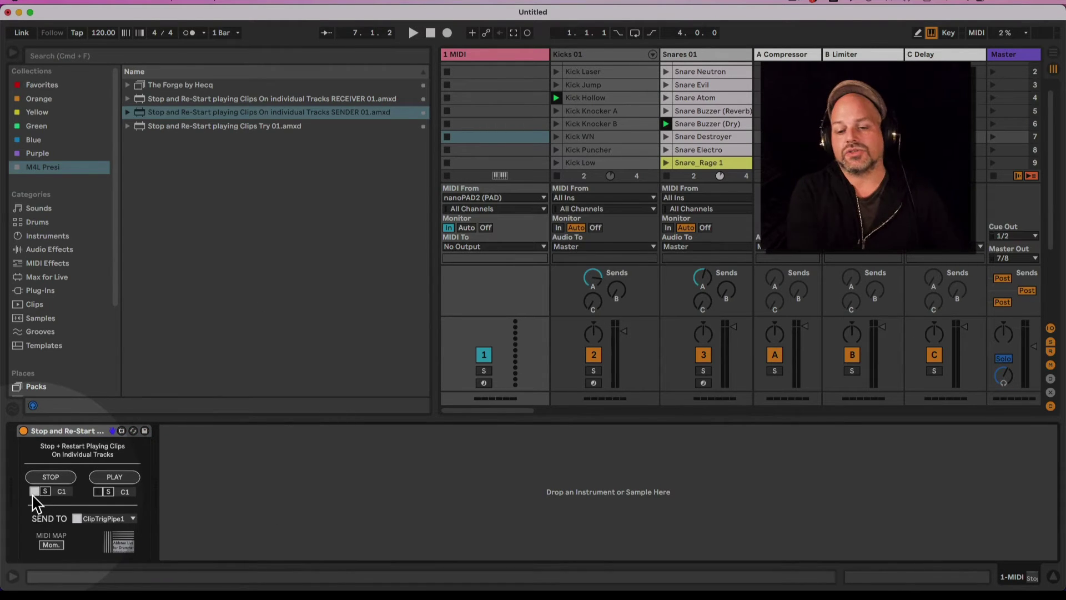
pyautogui.click(45, 494)
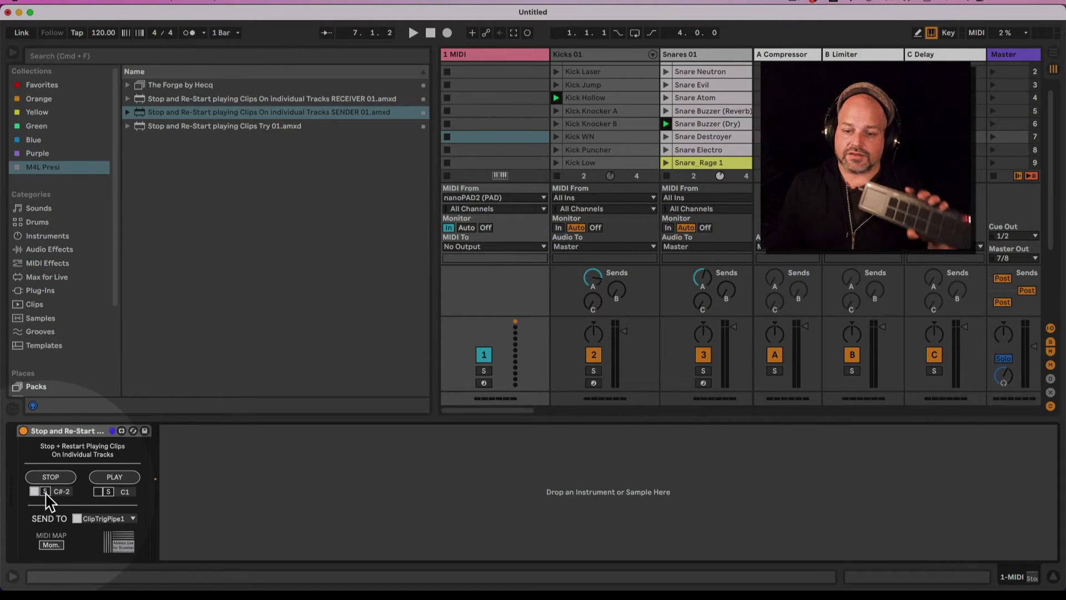
pyautogui.click(98, 492)
pyautogui.click(108, 492)
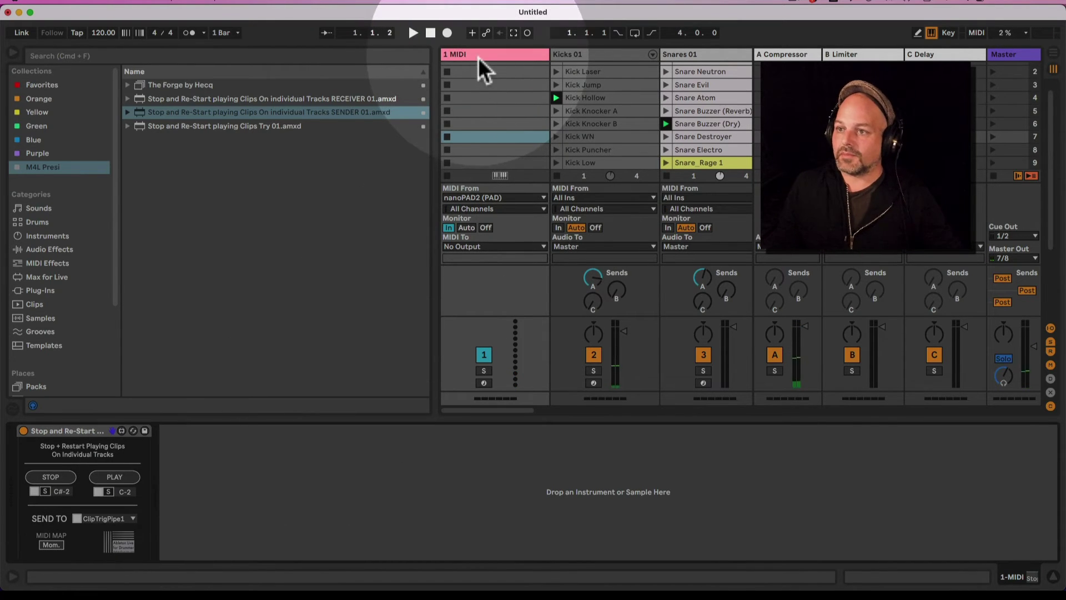
pyautogui.click(496, 198)
pyautogui.click(497, 198)
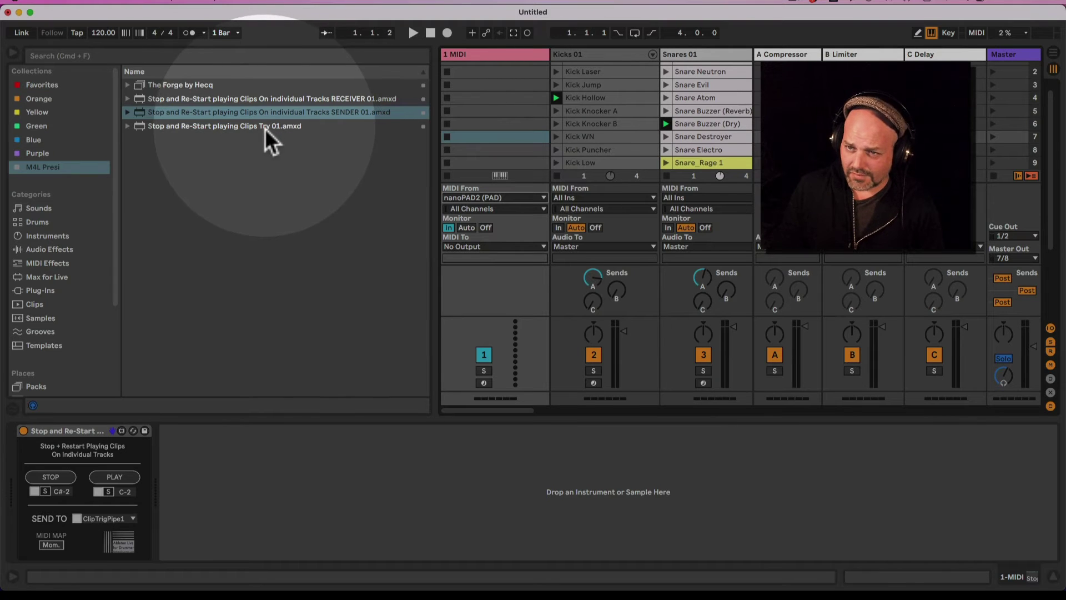
# Step: Add a RECEIVER 01.amxd device on ClipTrigPipe1 to each of Kicks 01, Snares 01 and HighHats 01
pyautogui.click(260, 100)
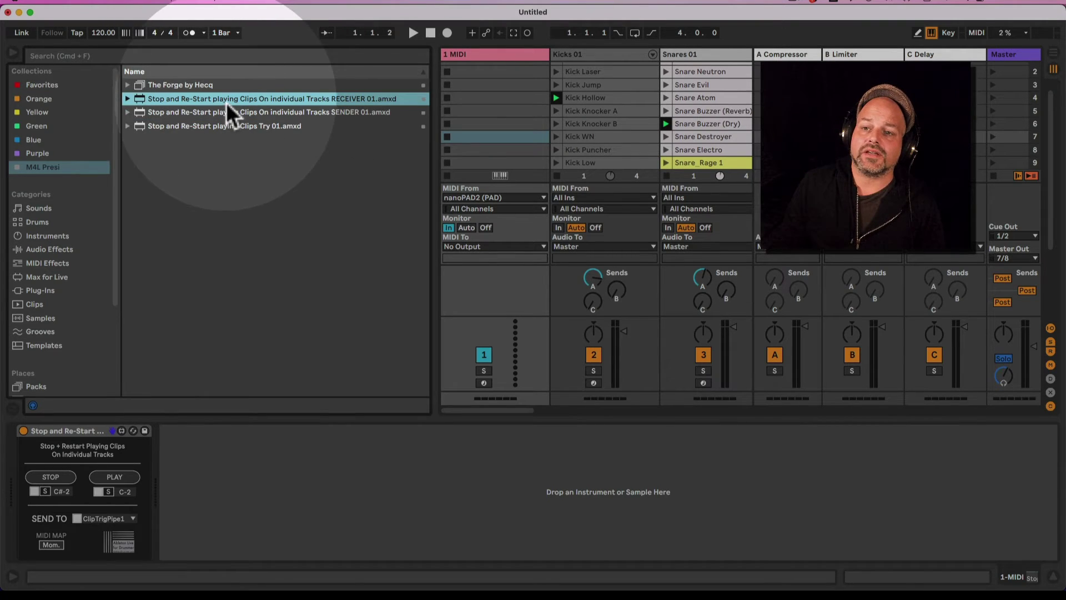
pyautogui.moveTo(205, 103); pyautogui.dragTo(604, 67)
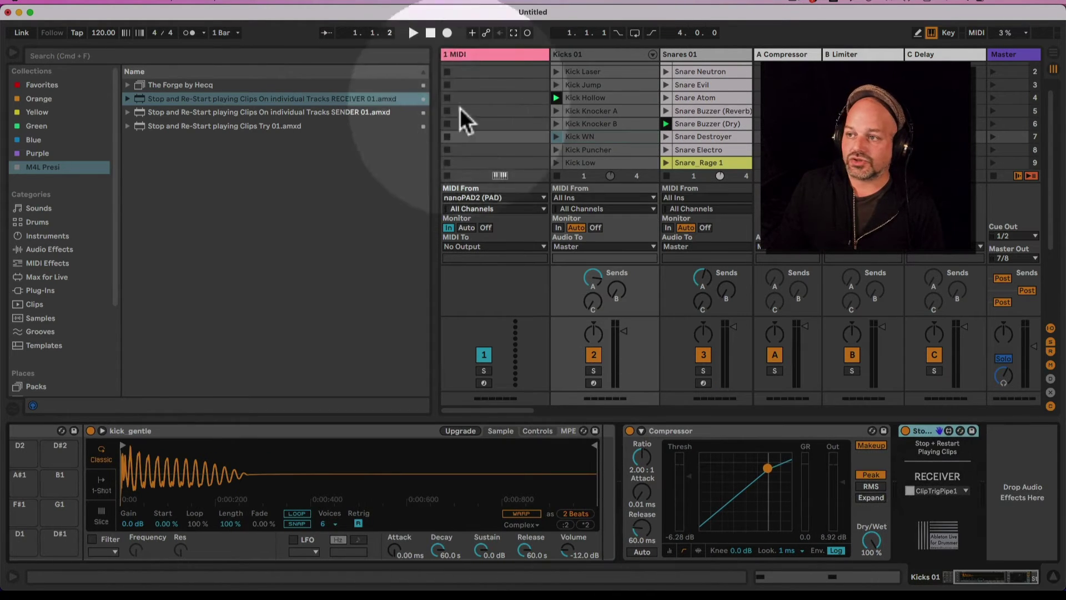
pyautogui.click(676, 59)
pyautogui.moveTo(167, 100); pyautogui.dragTo(683, 66)
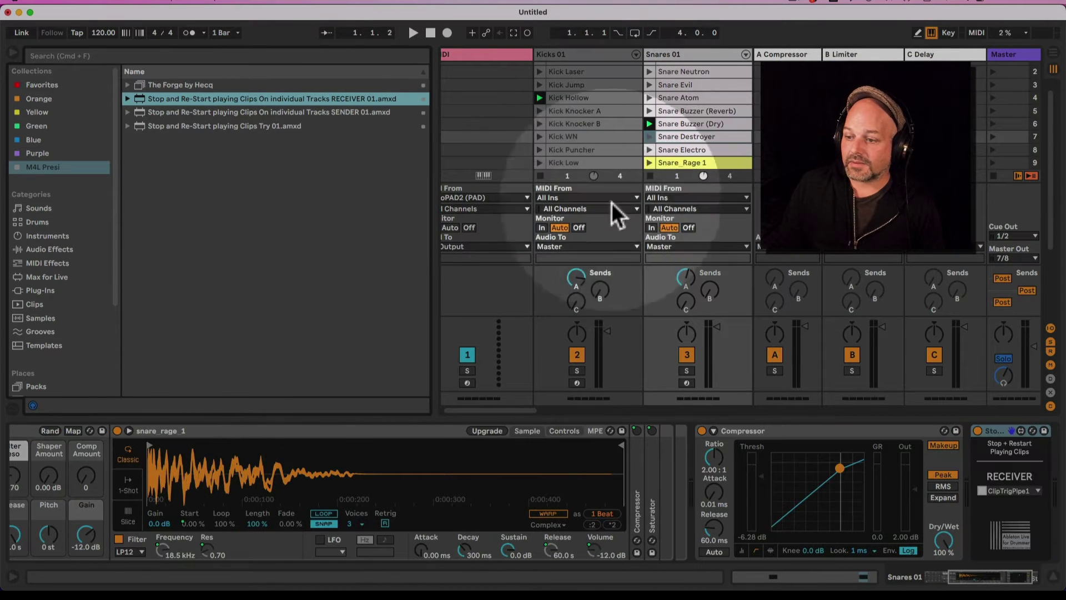
pyautogui.moveTo(483, 410); pyautogui.dragTo(507, 416)
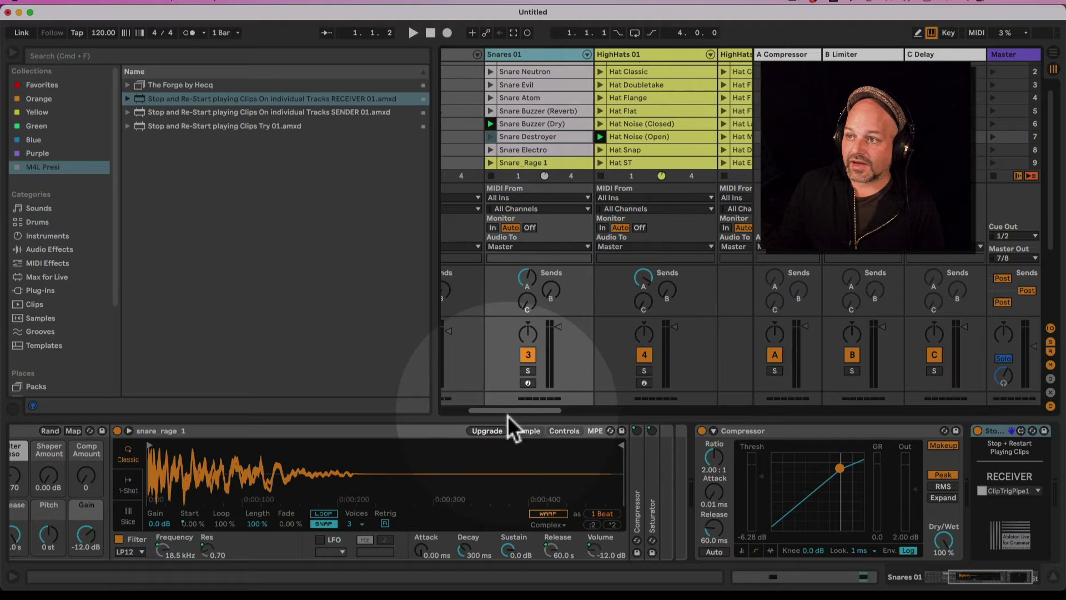
pyautogui.moveTo(202, 100); pyautogui.dragTo(657, 68)
# Step: Hide the browser to show more tracks in the Session view
pyautogui.click(13, 54)
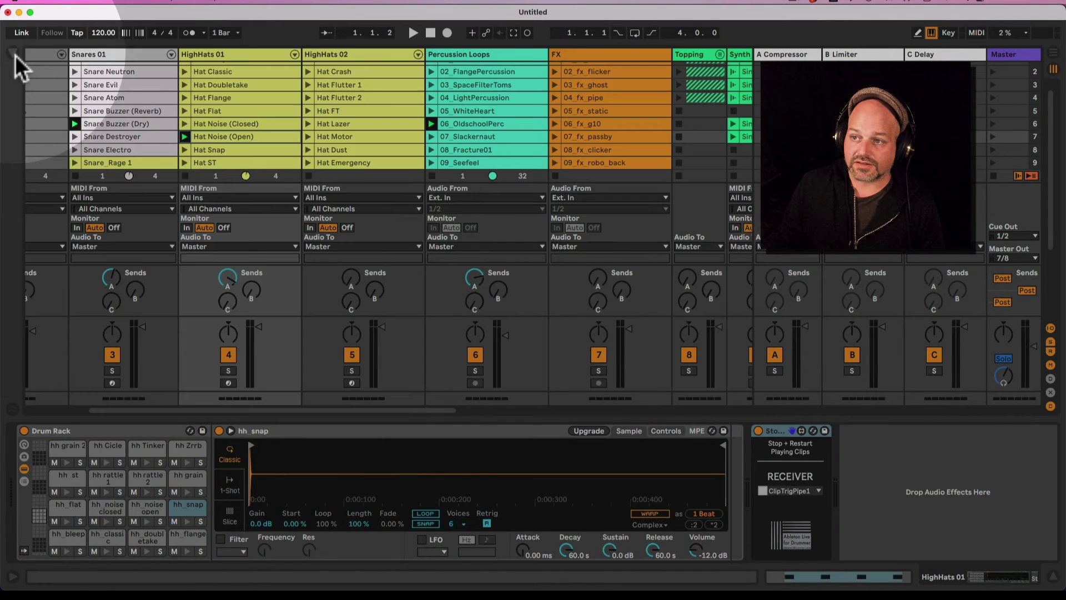
pyautogui.scroll(-3, 391, 159)
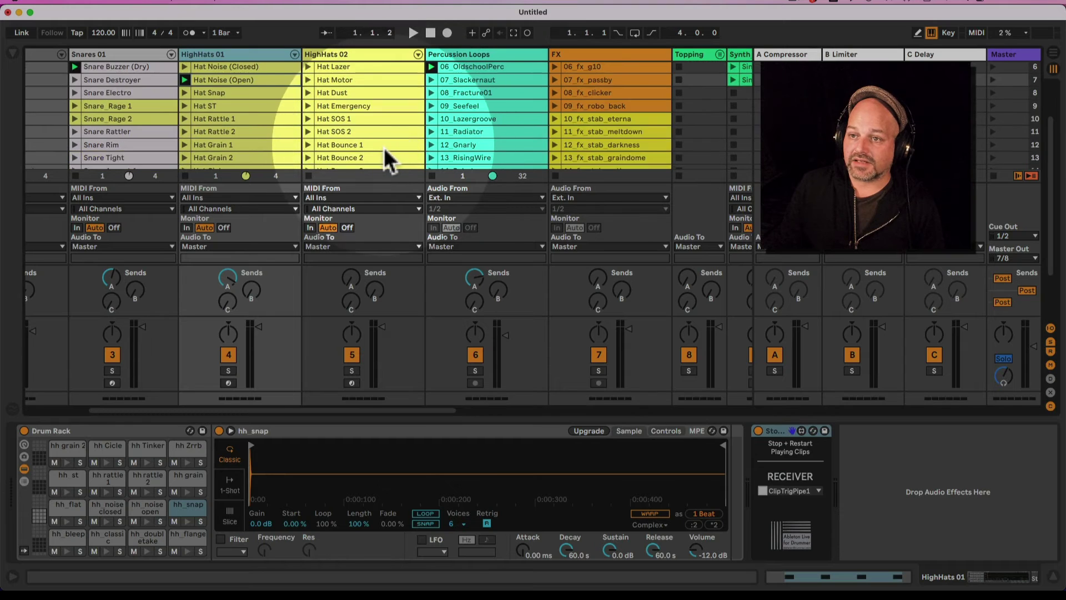
pyautogui.scroll(3, 388, 161)
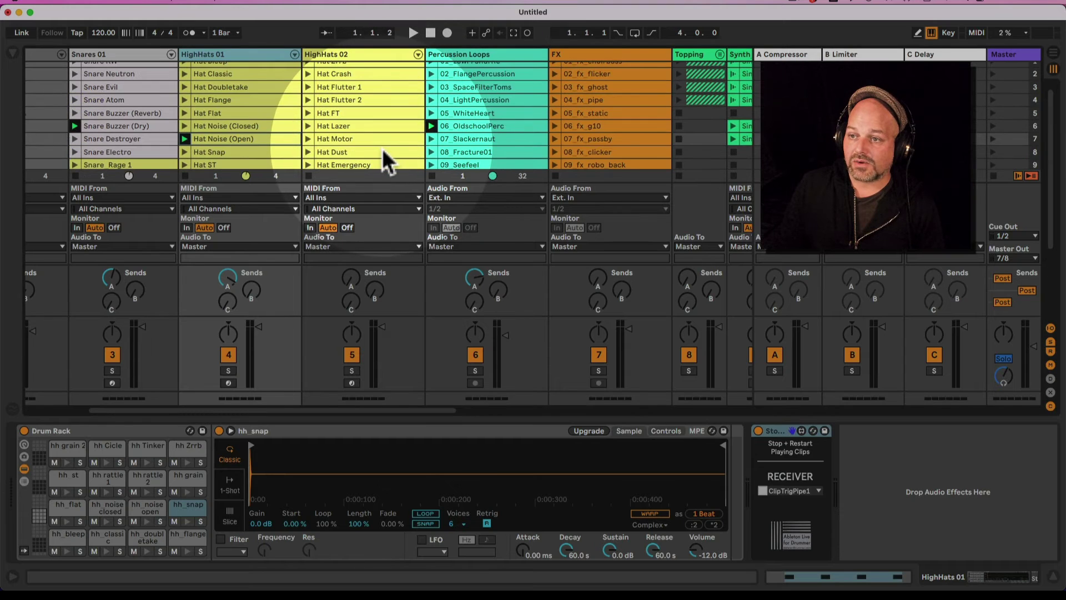
# Step: Launch Hat Flutter 2, 05_fx_static and SingingPerc Loop 1, then scroll left to 1 MIDI
pyautogui.click(308, 100)
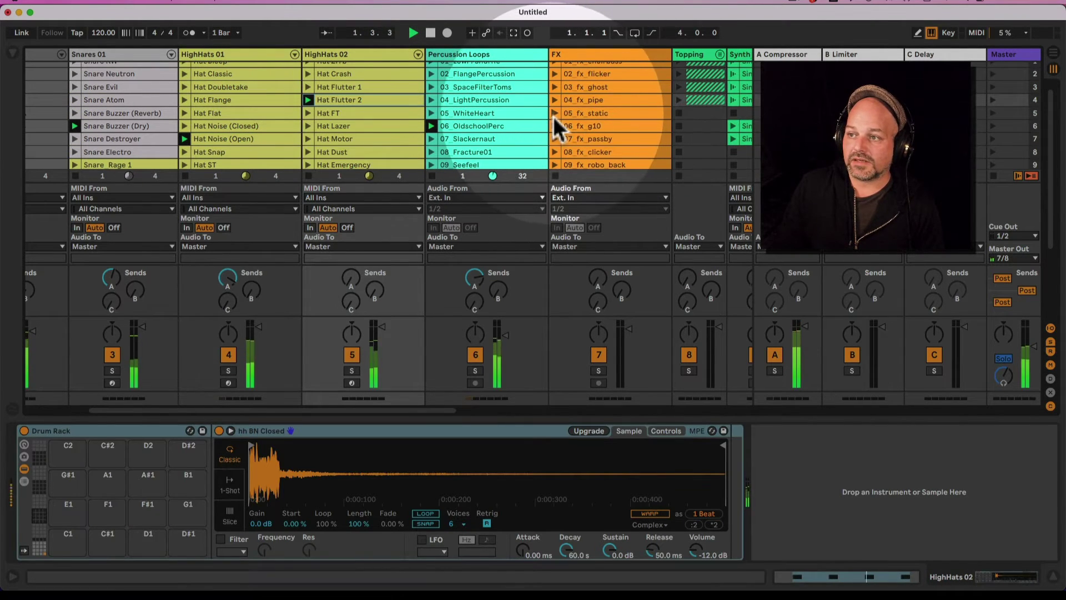
pyautogui.click(554, 113)
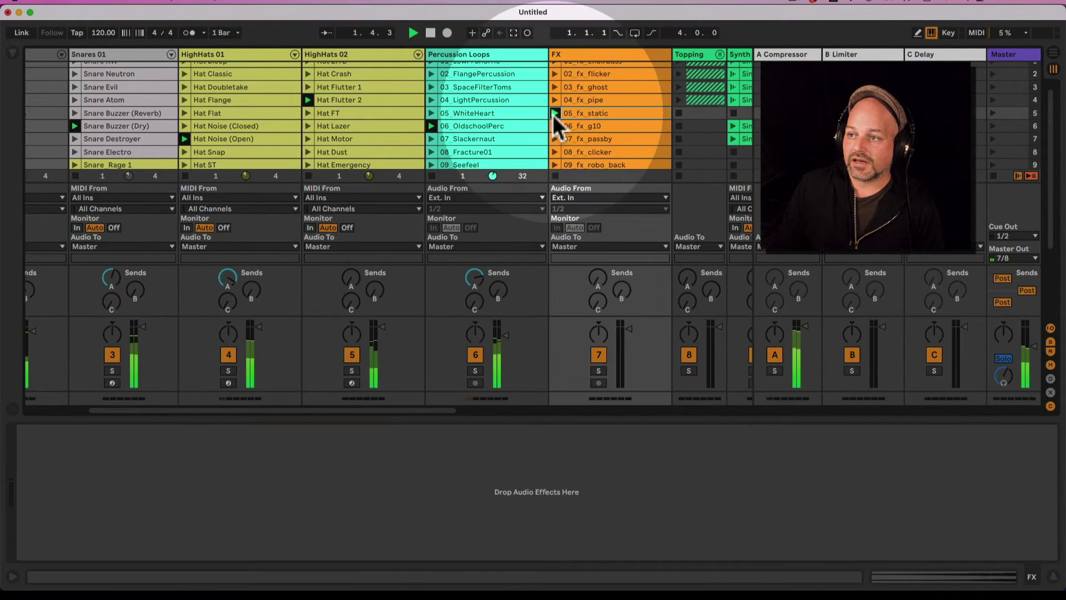
pyautogui.click(733, 127)
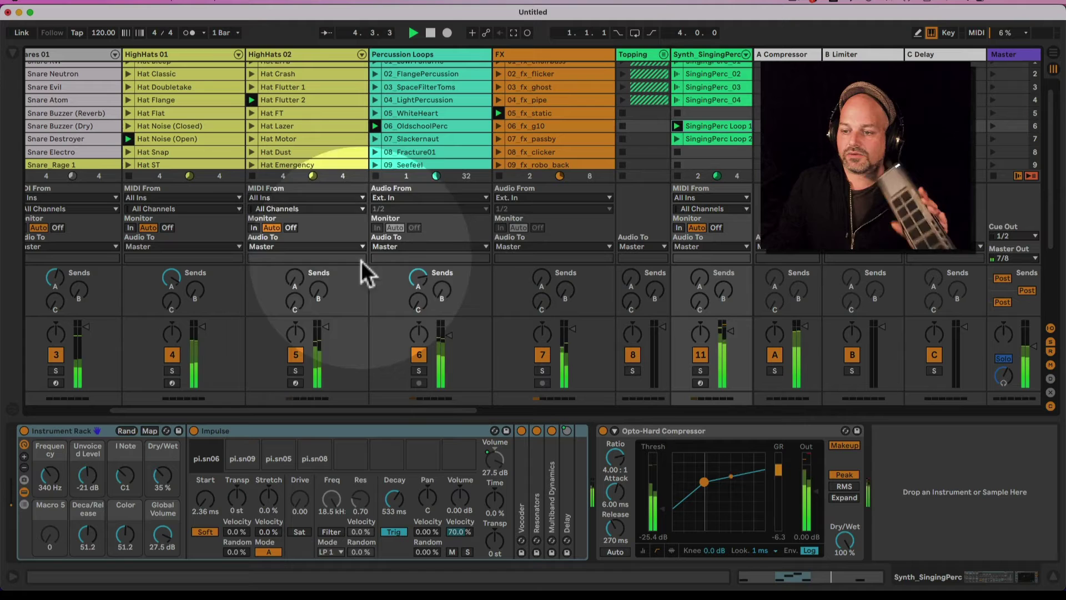
pyautogui.moveTo(371, 412); pyautogui.dragTo(335, 412)
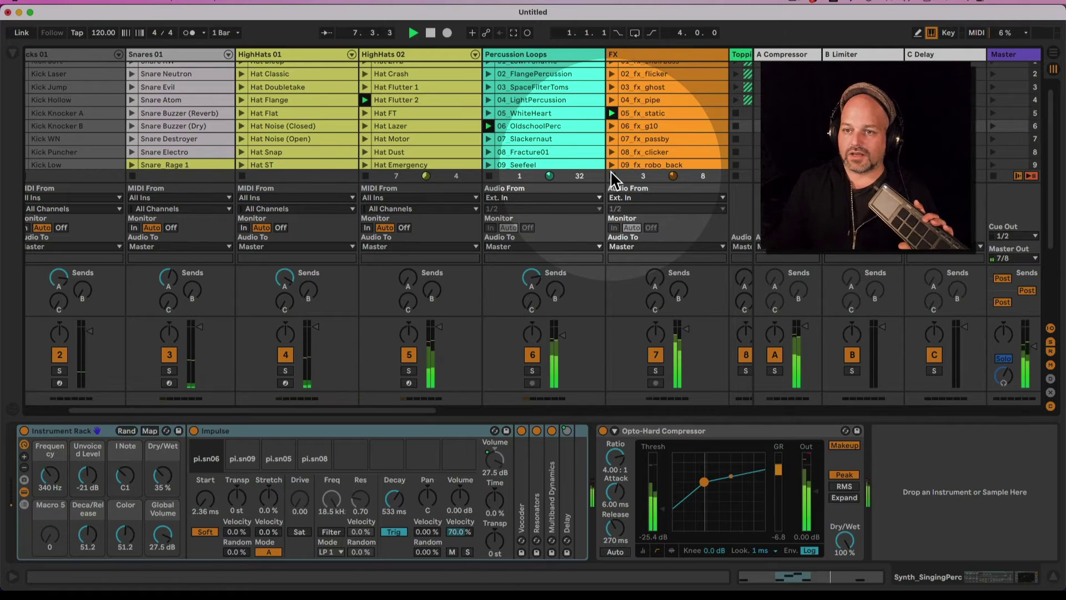
pyautogui.moveTo(373, 412); pyautogui.dragTo(330, 415)
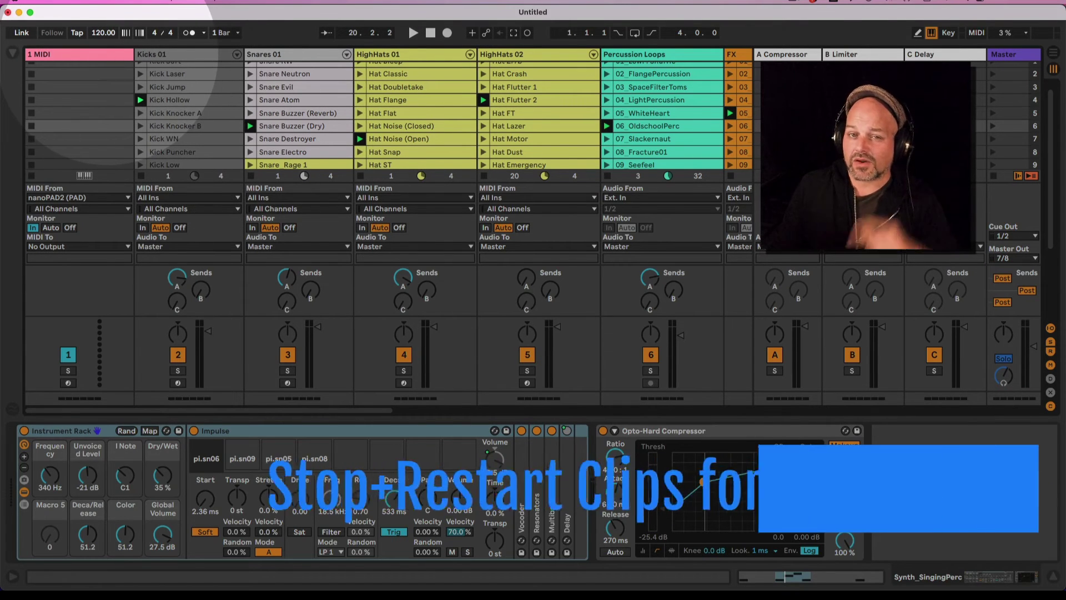
# Step: Select the 1 MIDI track and focus its Stop and Re-Start sender device on ClipTrigPipe1
pyautogui.click(109, 57)
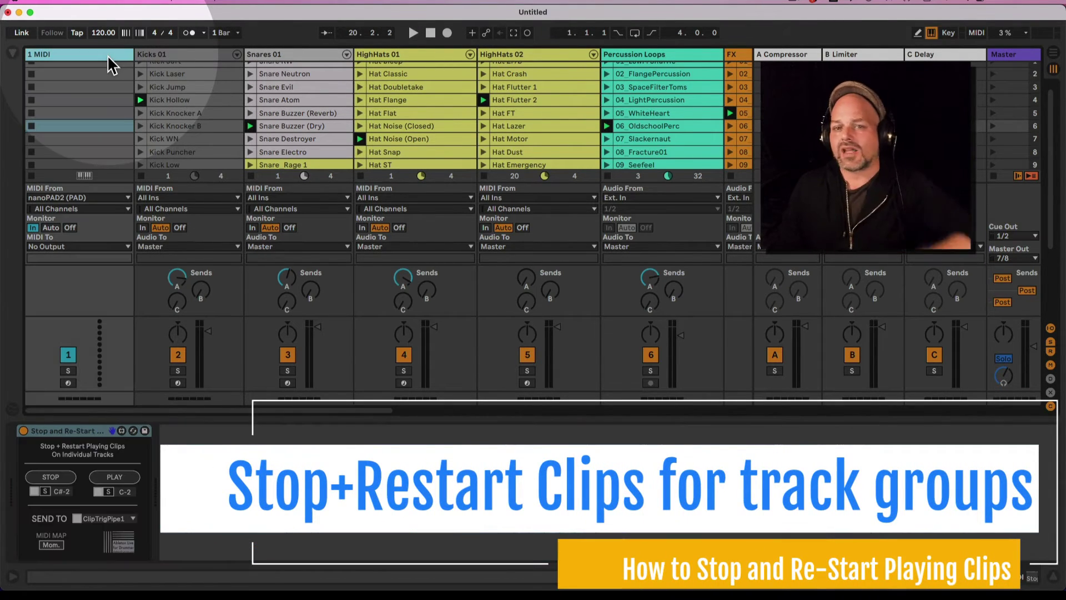
pyautogui.click(91, 444)
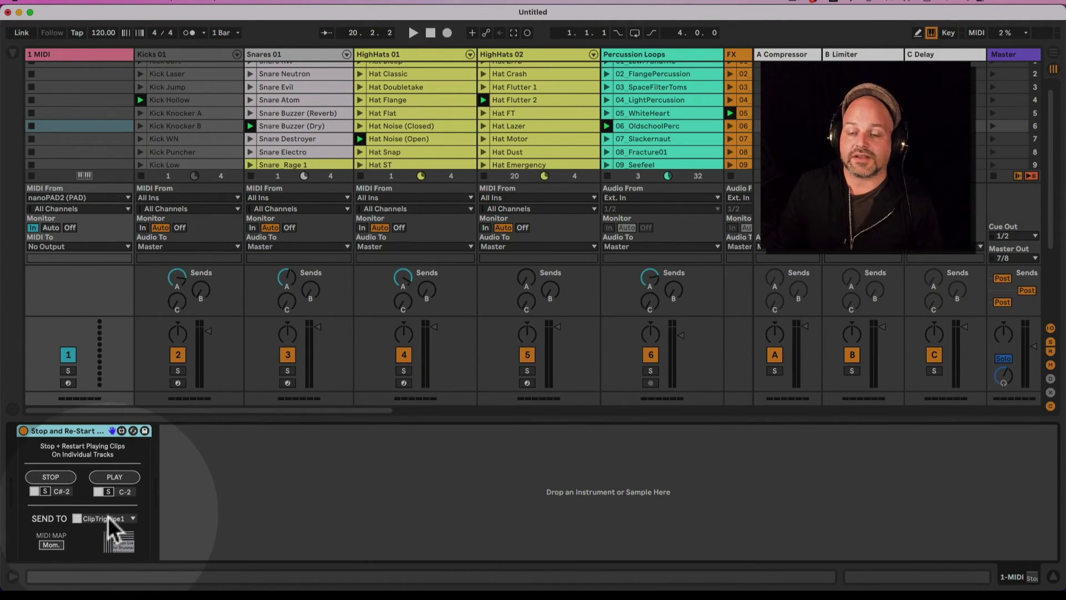
# Step: Check that the 1 MIDI sender's SEND TO stays on ClipTrigPipe1
pyautogui.click(109, 519)
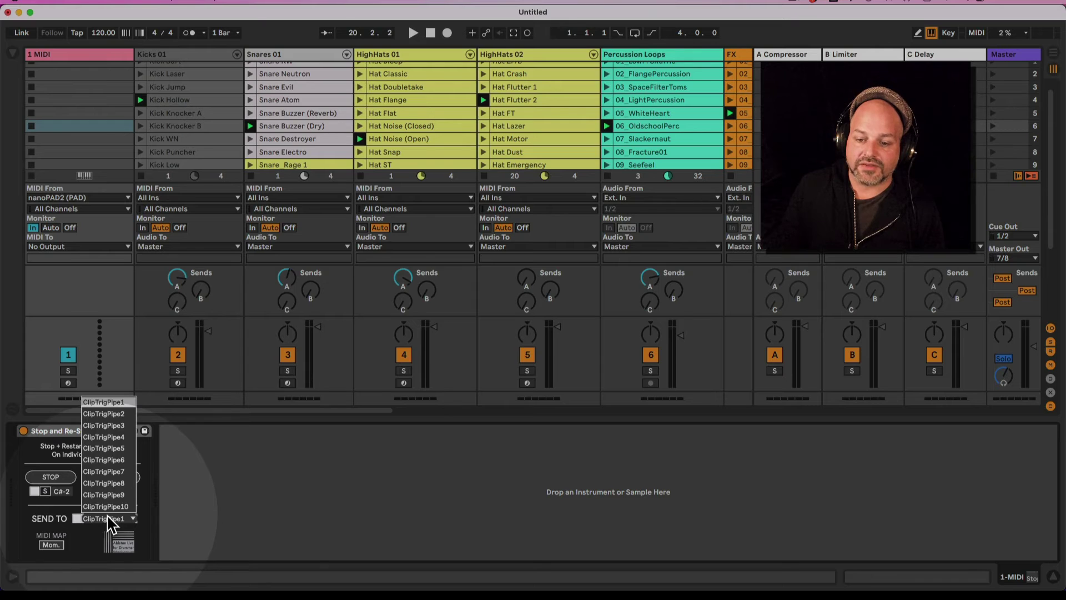
pyautogui.click(107, 517)
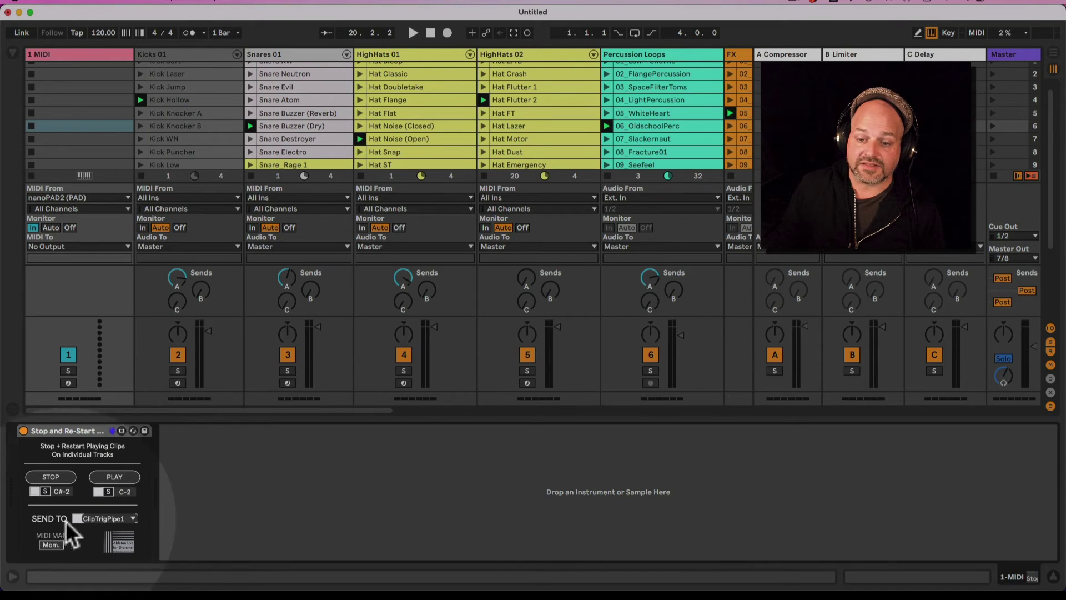
pyautogui.click(102, 519)
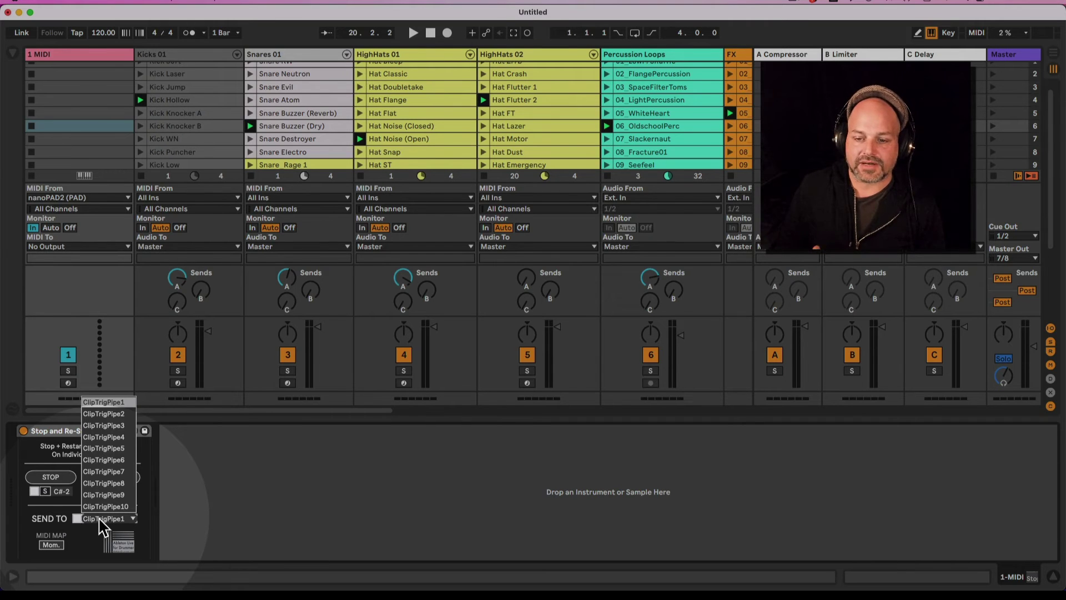
pyautogui.click(100, 519)
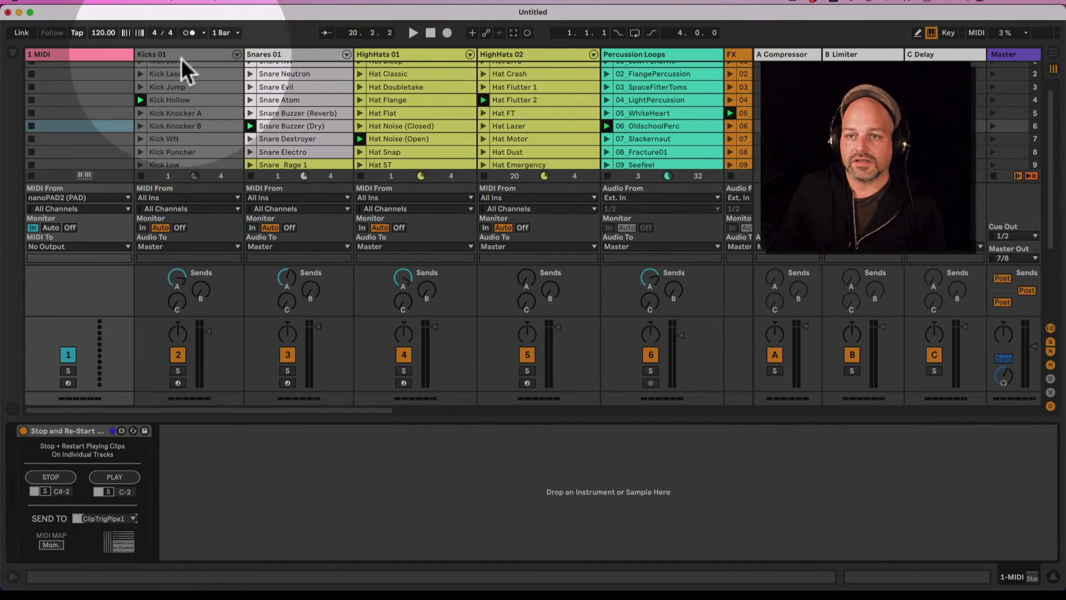
# Step: Confirm the Kicks 01 receiver stays on ClipTrigPipe1, then reselect the 1 MIDI track
pyautogui.click(181, 55)
pyautogui.click(941, 491)
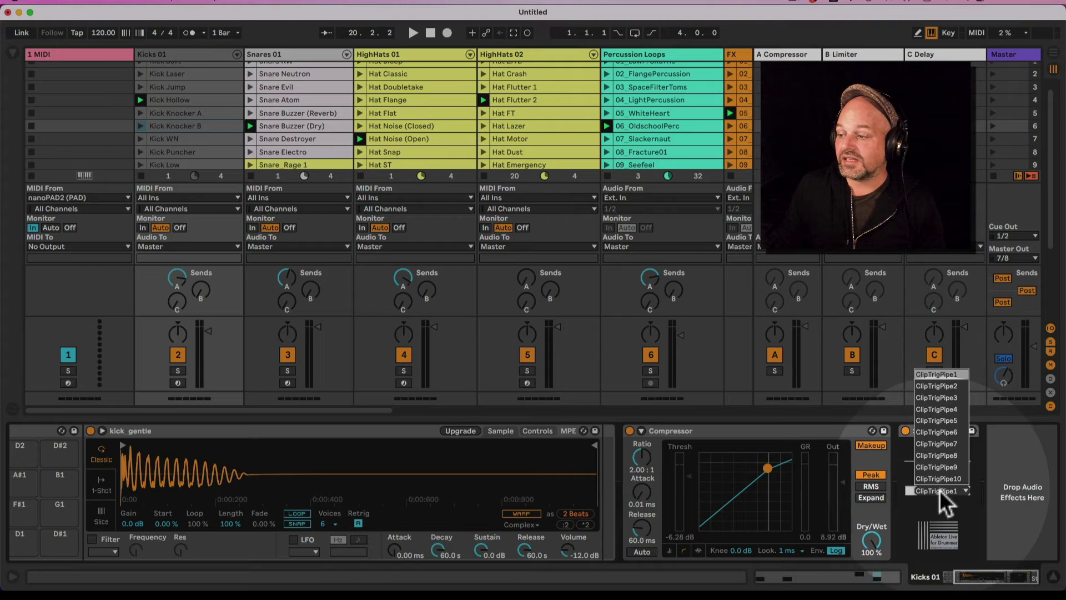
pyautogui.click(942, 491)
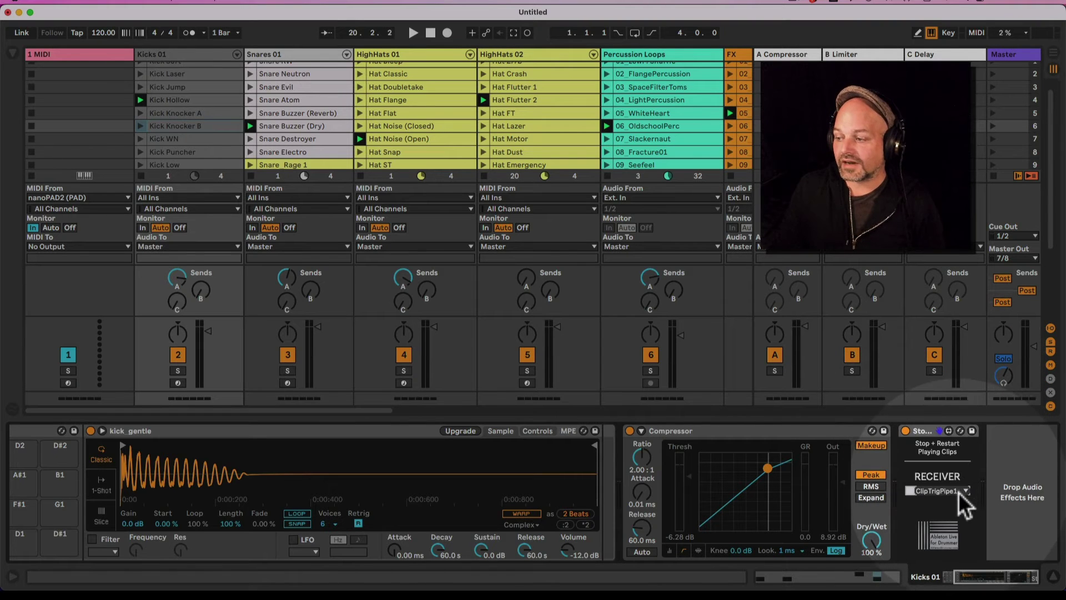
pyautogui.click(96, 54)
# Step: Drag a second SENDER device from M4L Presi onto 1 MIDI and route it to ClipTrigPipe2
pyautogui.click(12, 52)
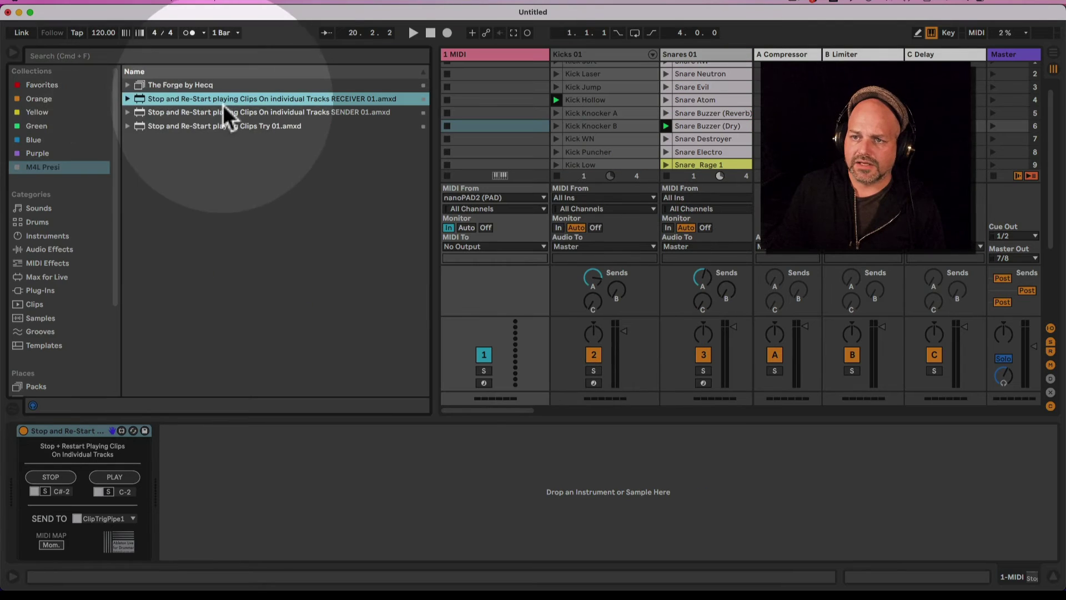
pyautogui.moveTo(221, 112); pyautogui.dragTo(239, 491)
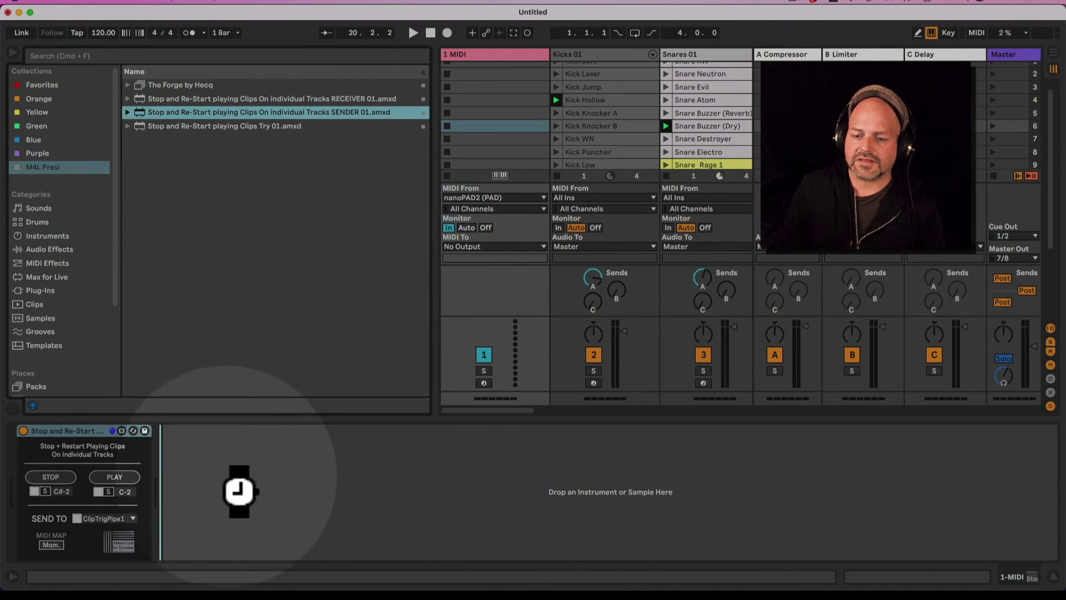
pyautogui.click(118, 518)
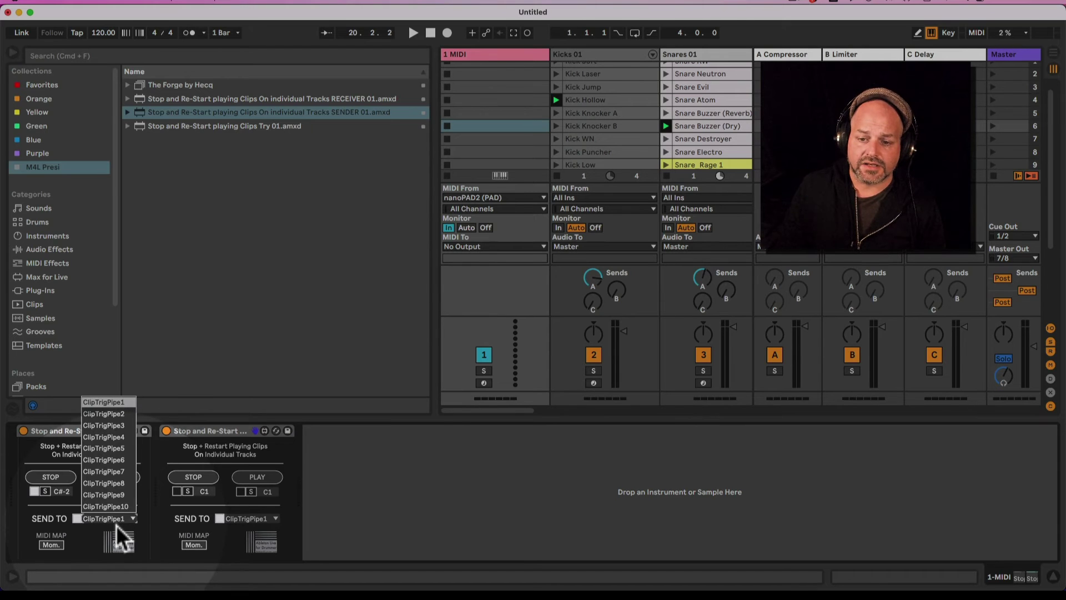
pyautogui.click(116, 528)
pyautogui.click(259, 520)
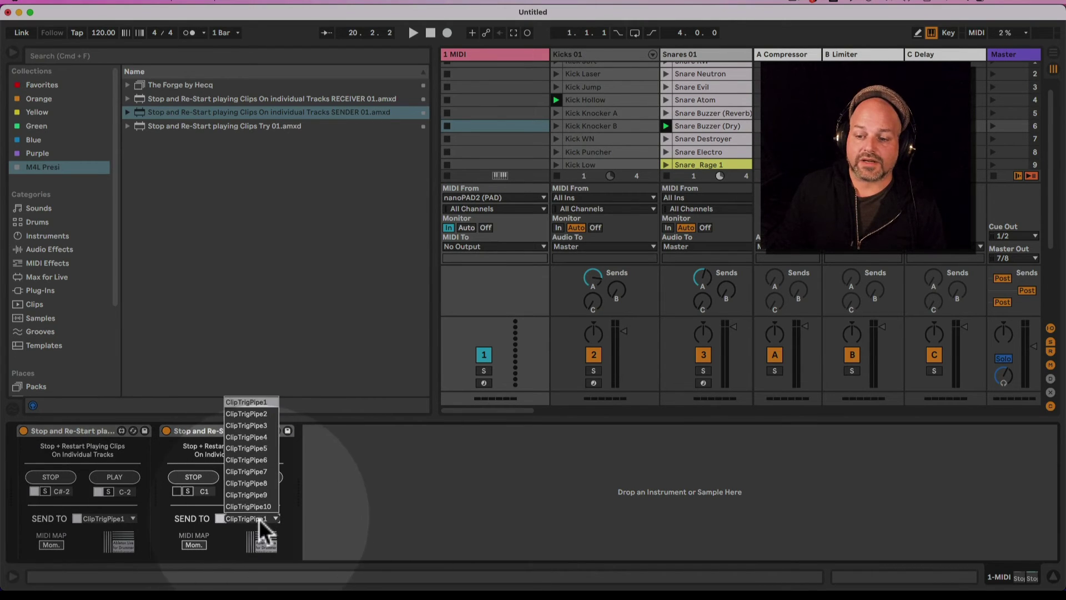
pyautogui.click(266, 414)
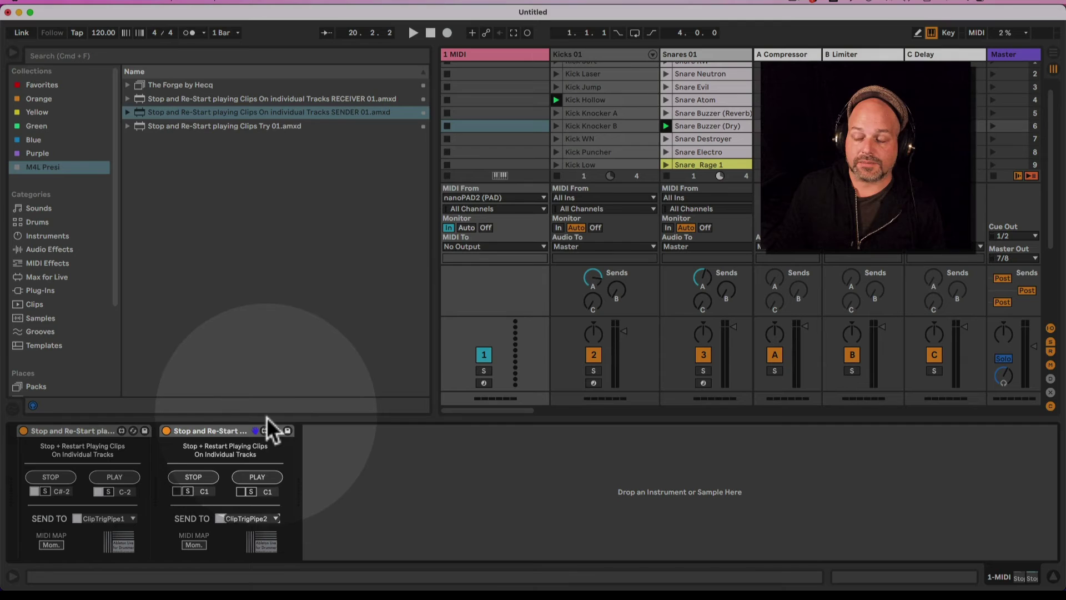
# Step: Confirm the Kicks 01 receiver stays on ClipTrigPipe1
pyautogui.click(602, 55)
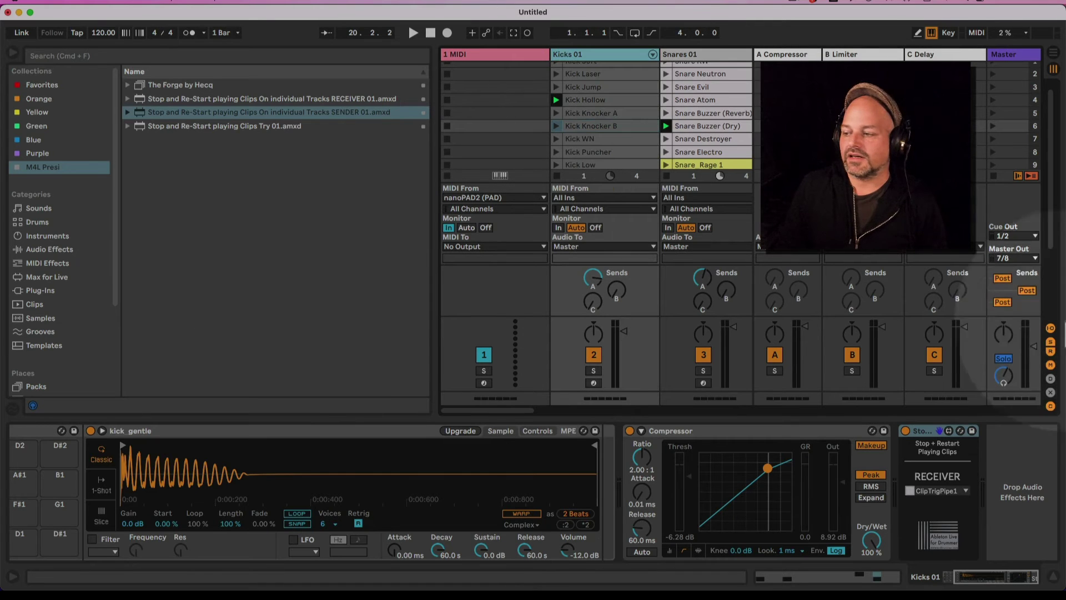
pyautogui.click(1010, 555)
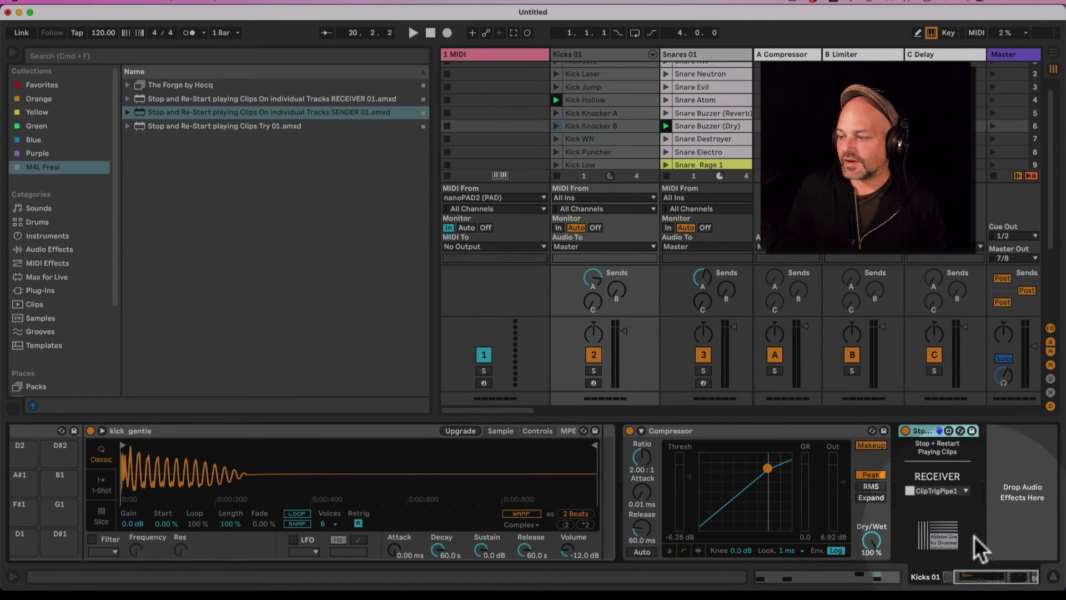
pyautogui.click(578, 55)
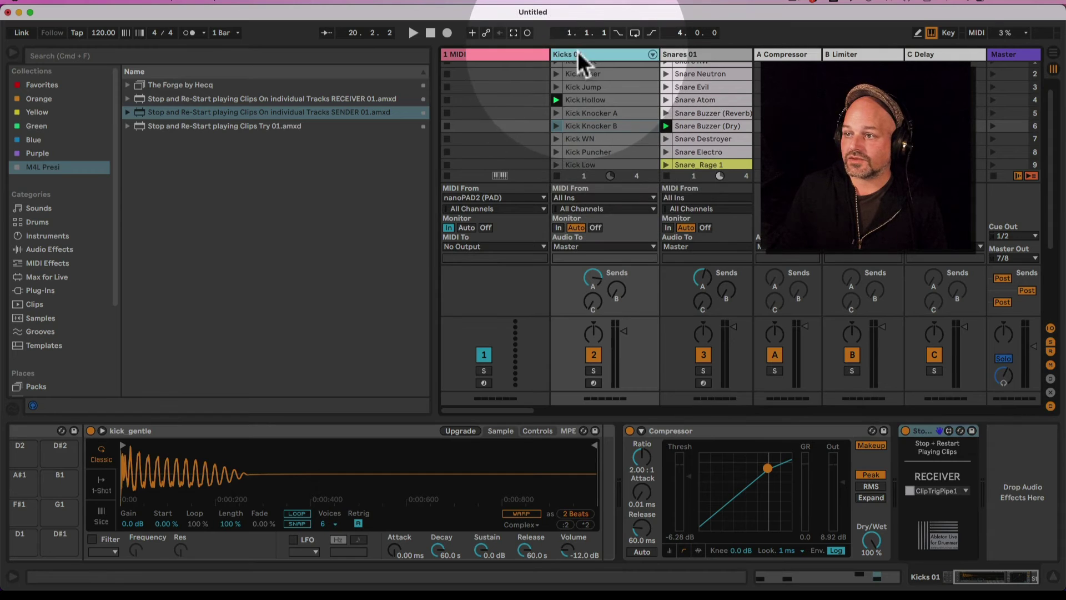
pyautogui.click(950, 492)
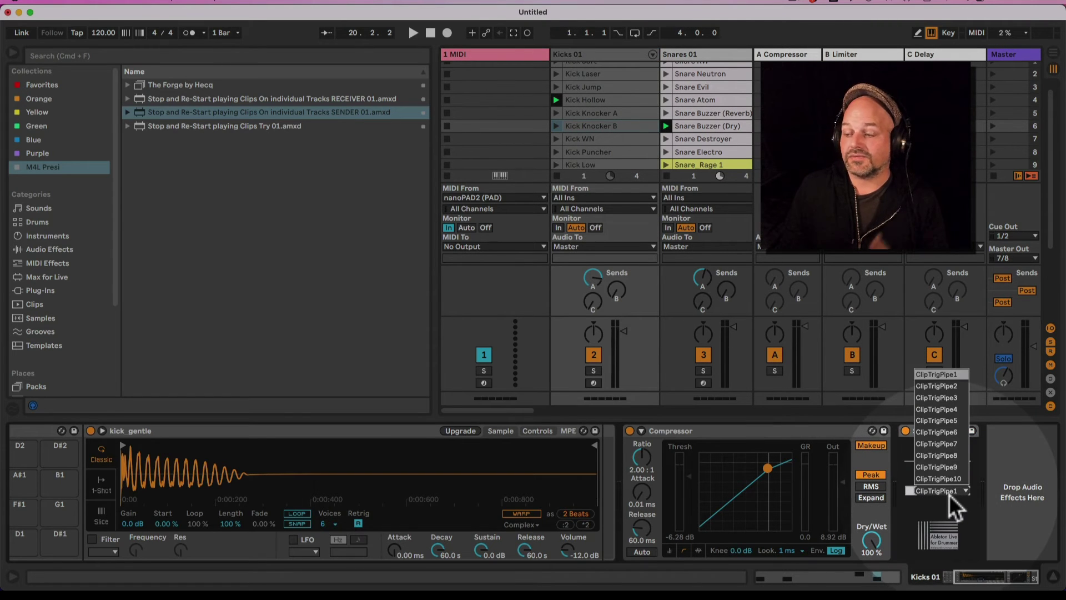
pyautogui.click(949, 494)
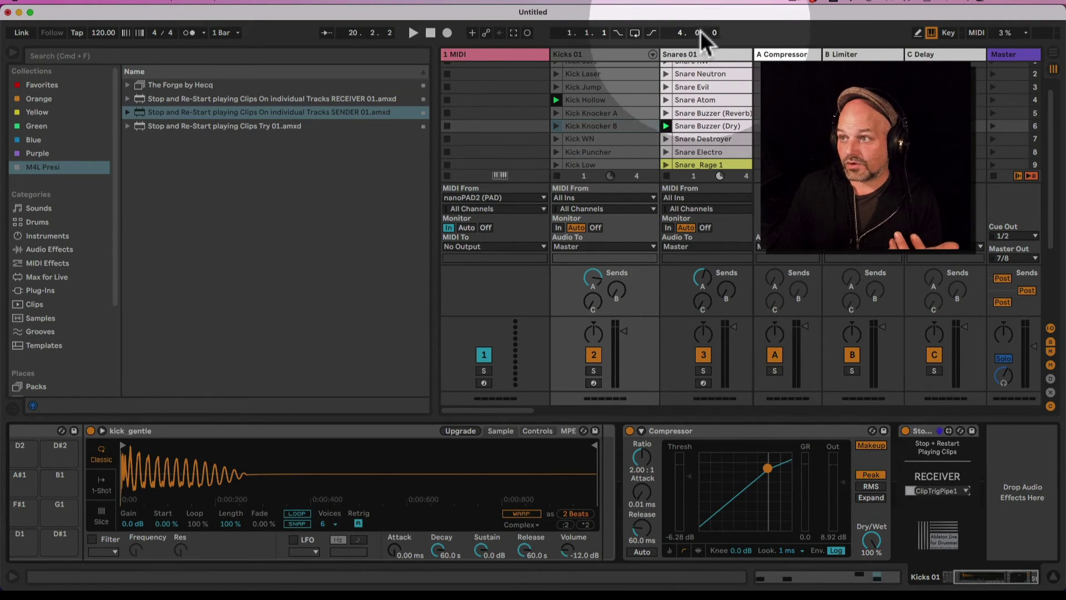
# Step: Set the Snares 01 receiver to ClipTrigPipe2 and narrow the browser to reveal HighHats tracks
pyautogui.click(707, 55)
pyautogui.click(1024, 491)
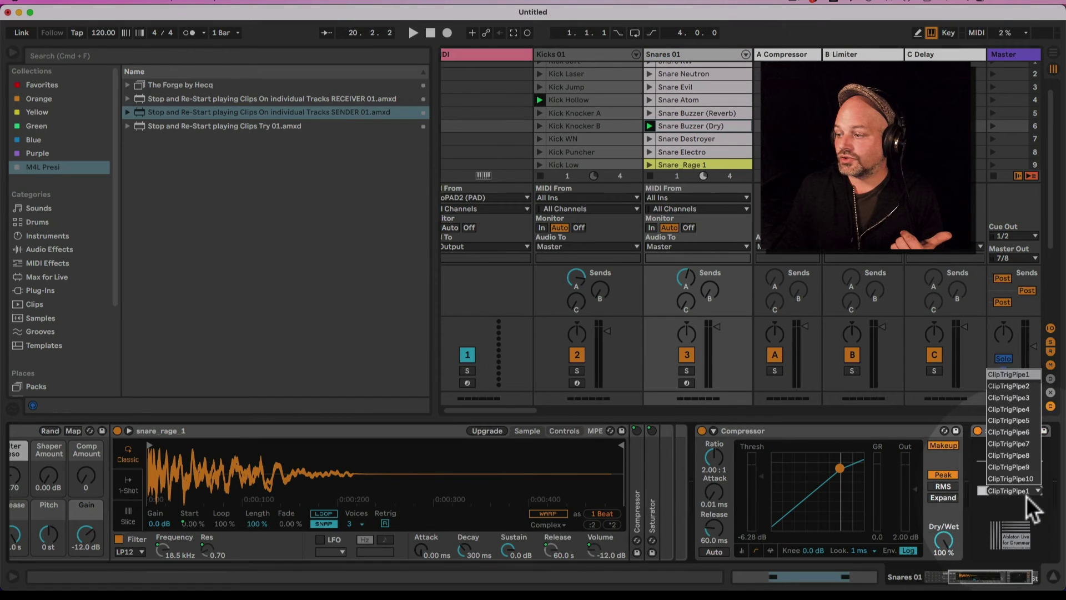
pyautogui.click(1024, 386)
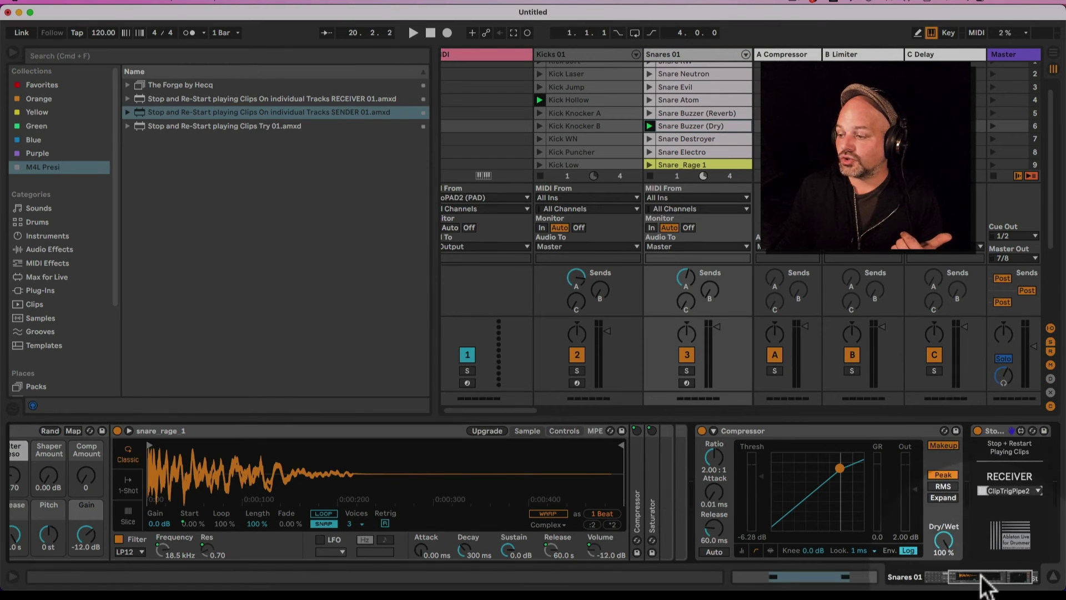
pyautogui.moveTo(983, 578); pyautogui.dragTo(999, 578)
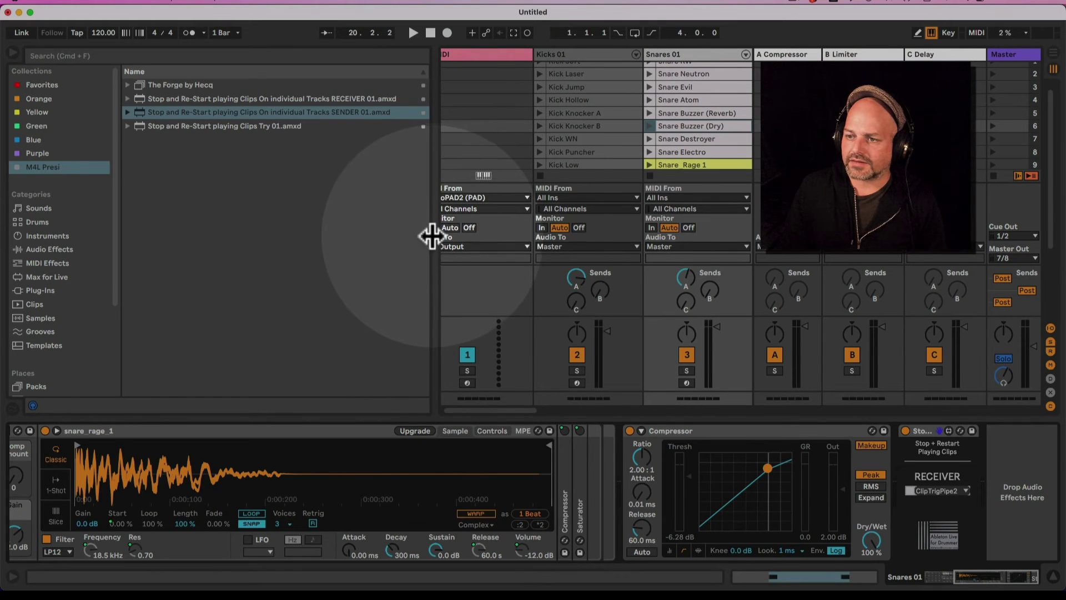
pyautogui.moveTo(435, 238); pyautogui.dragTo(166, 216)
# Step: Delete the receiver device from HighHats 01 and return to 1 MIDI's two senders
pyautogui.click(518, 51)
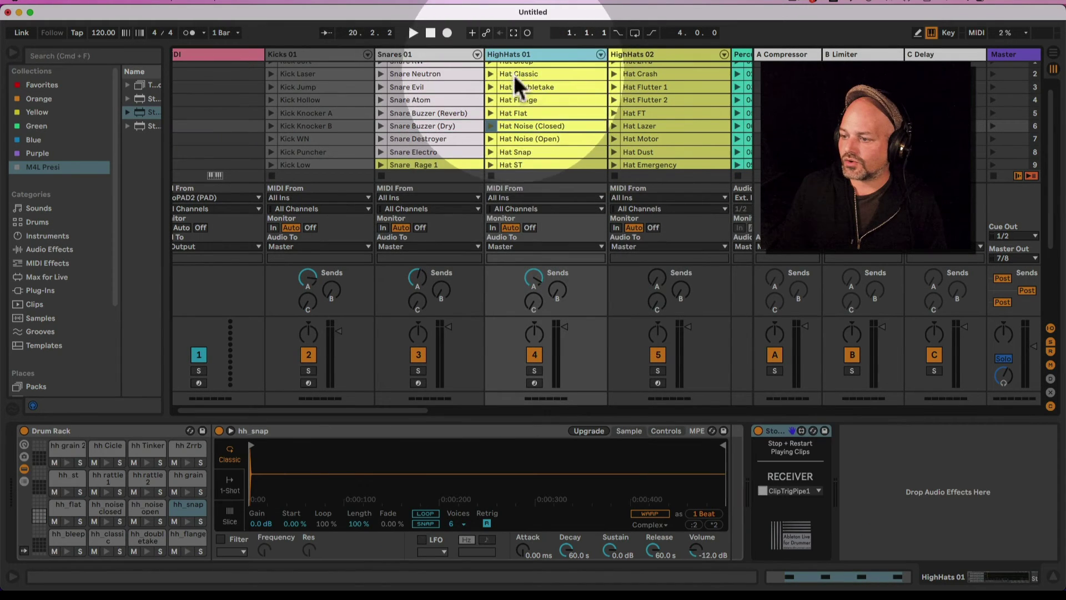
pyautogui.click(771, 431)
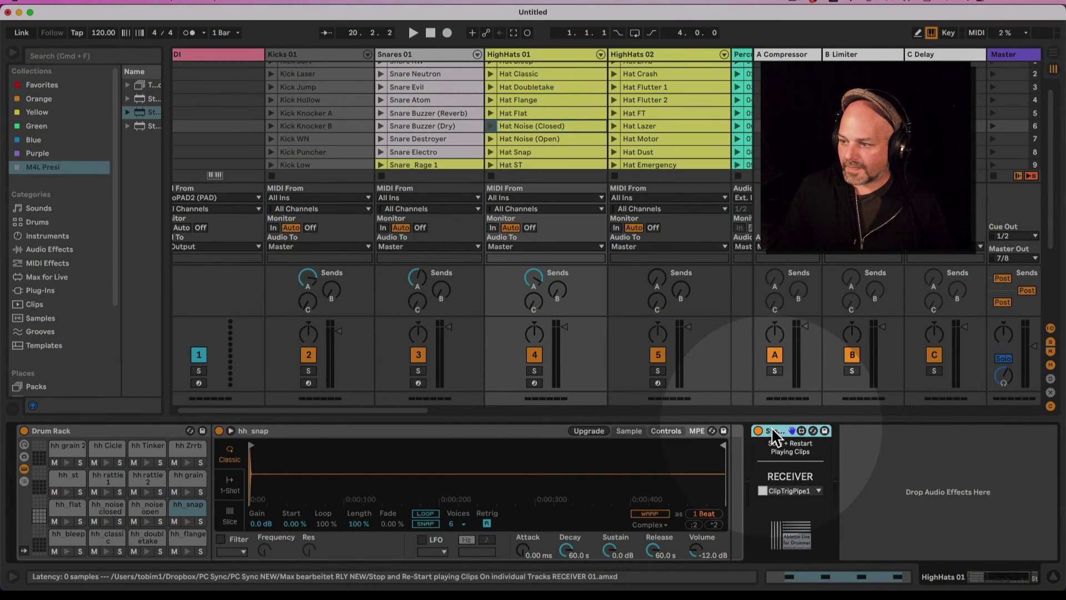
pyautogui.press('Delete')
pyautogui.click(204, 56)
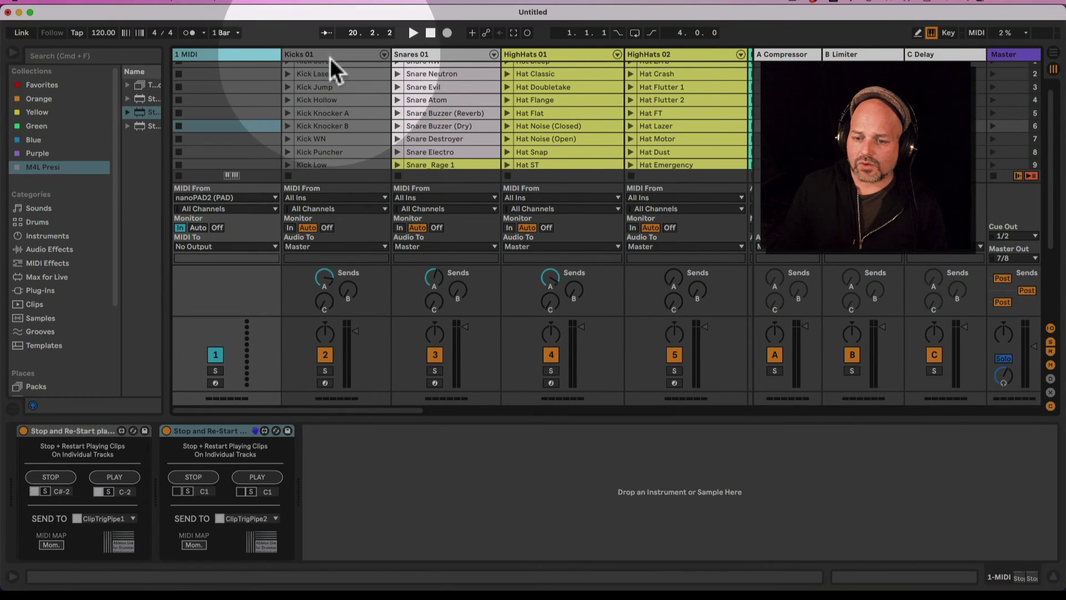
# Step: Launch Kick Knocker A and Snare Buzzer (Dry), and confirm Kicks 01 listens on ClipTrigPipe1
pyautogui.click(288, 112)
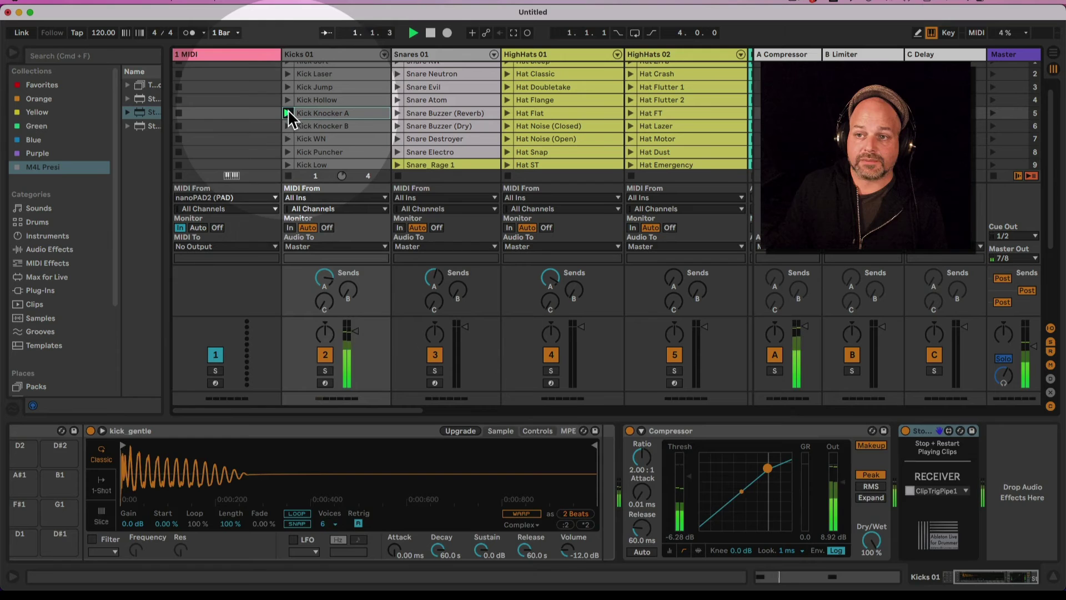
pyautogui.click(398, 127)
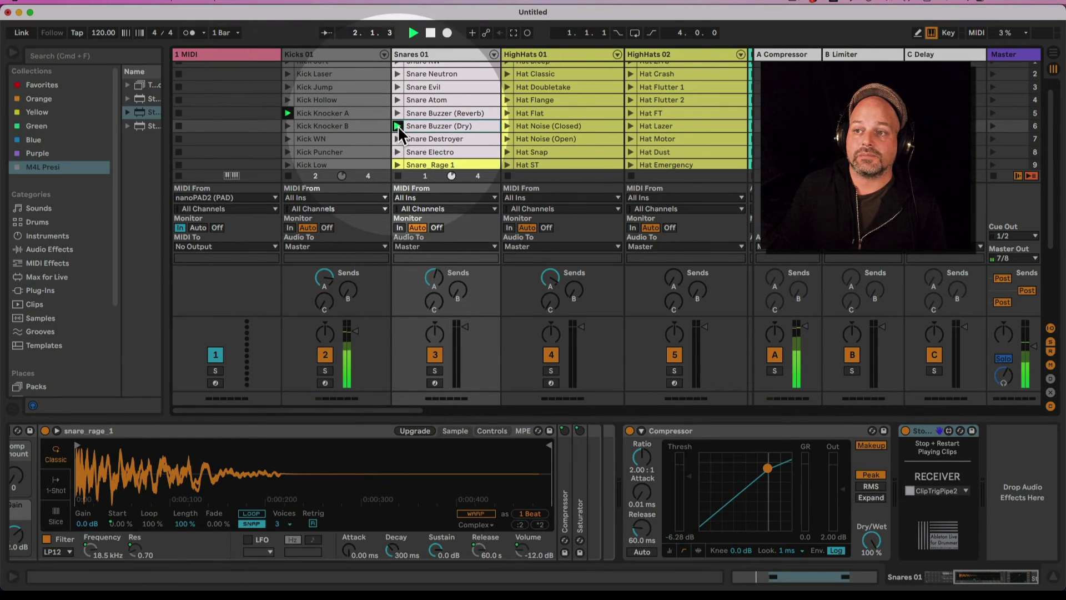
pyautogui.click(350, 57)
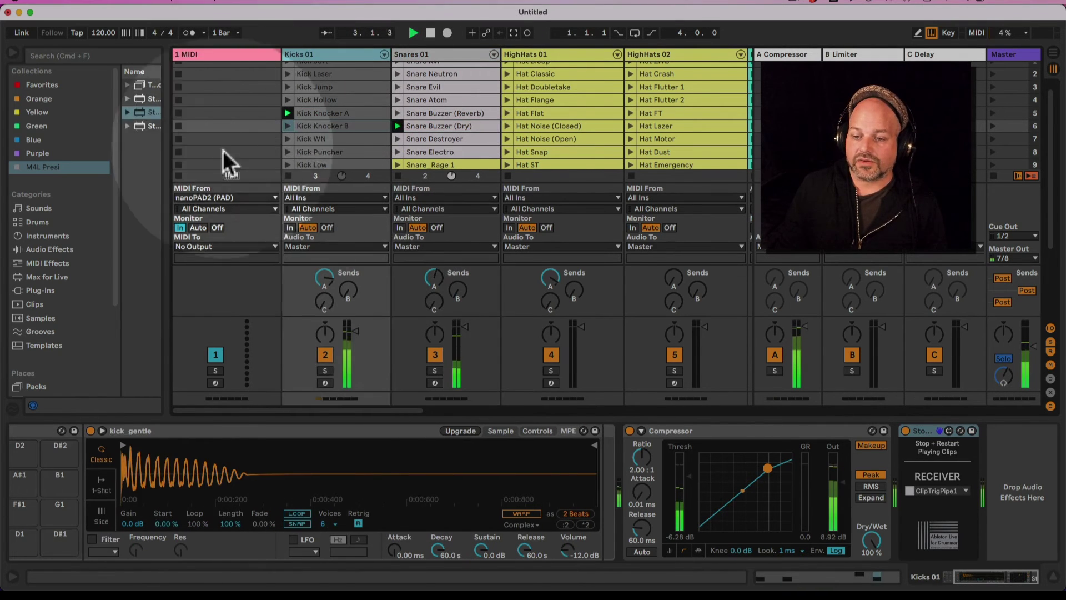
pyautogui.click(941, 491)
pyautogui.click(941, 499)
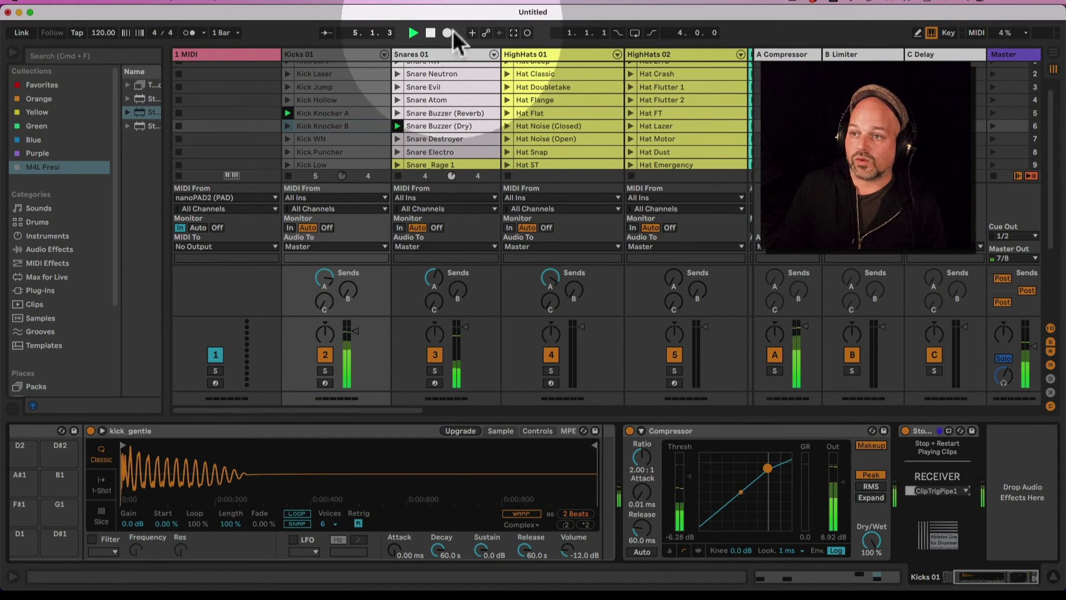
# Step: Confirm the Snares 01 receiver listens on ClipTrigPipe2 and reselect the 1 MIDI track
pyautogui.click(439, 55)
pyautogui.click(944, 491)
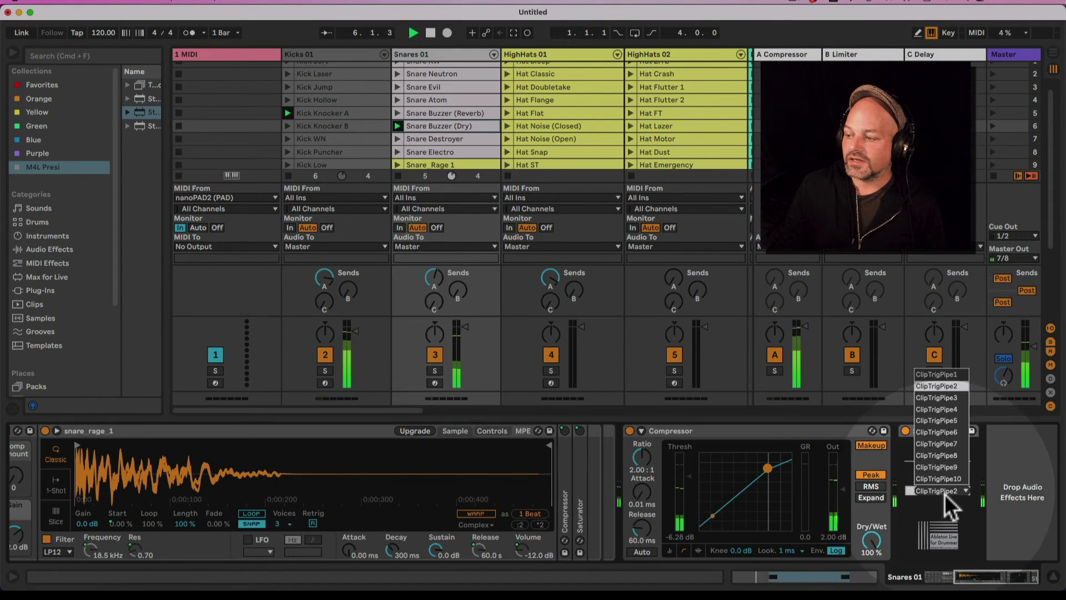
pyautogui.click(947, 499)
pyautogui.moveTo(994, 577); pyautogui.dragTo(956, 583)
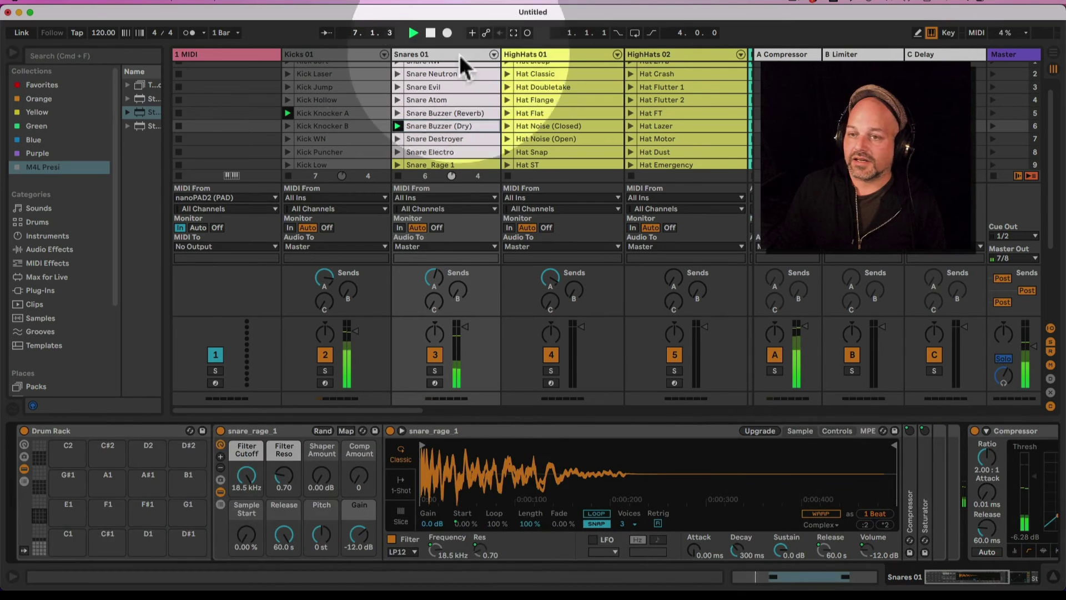
pyautogui.click(256, 57)
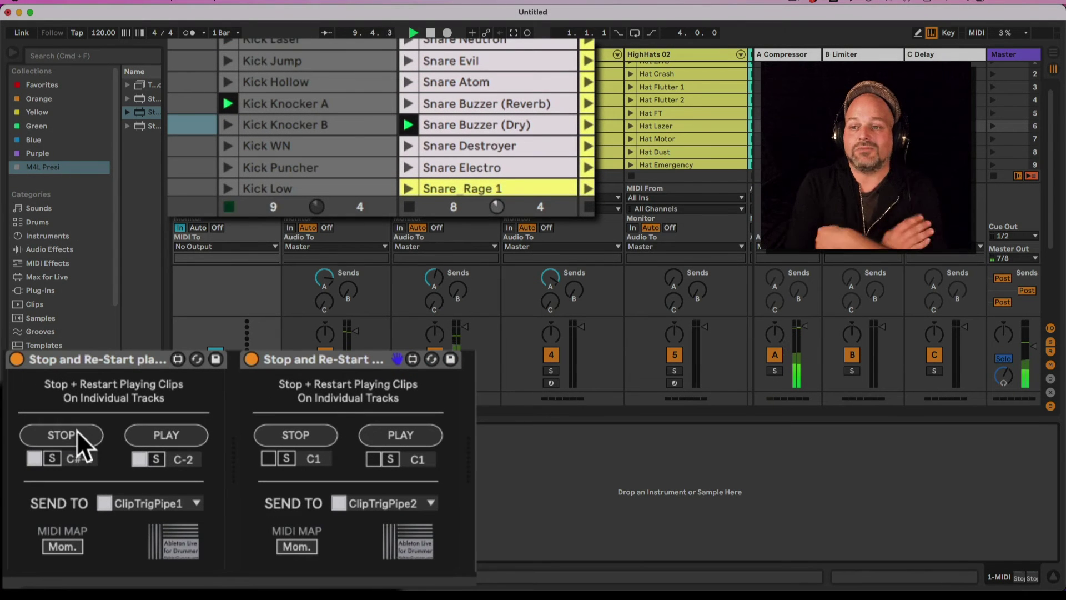
# Step: Stop the kick and snare clips from the two senders, keeping the second on ClipTrigPipe2
pyautogui.click(77, 431)
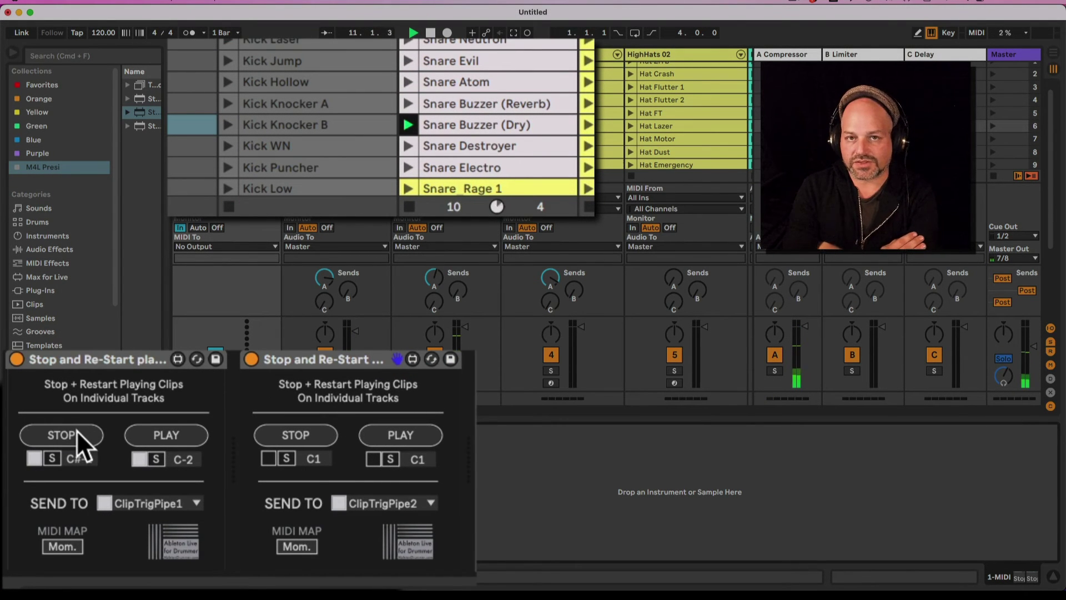
pyautogui.click(294, 435)
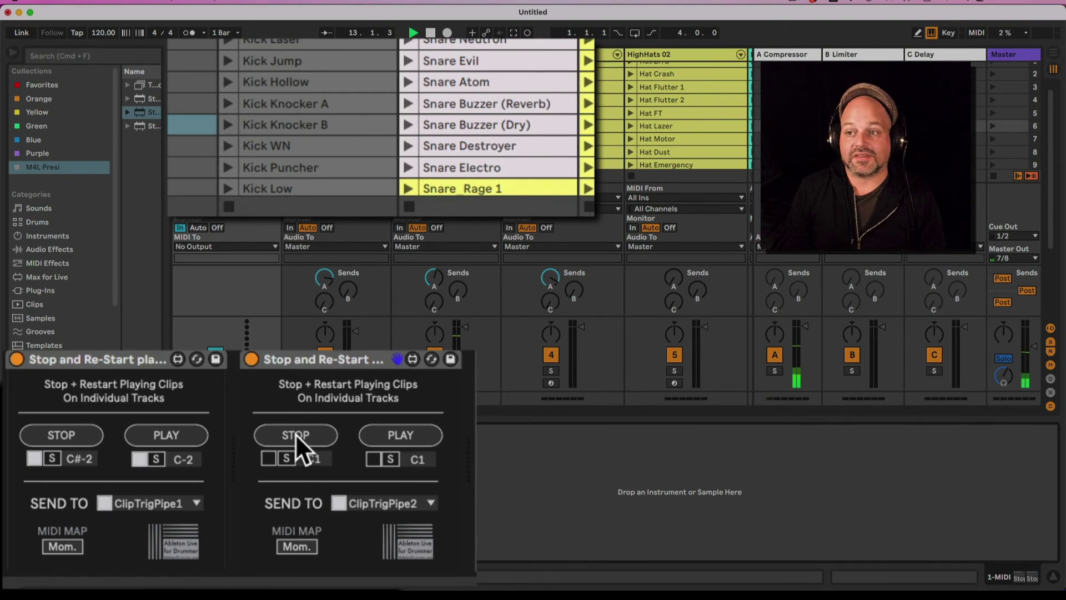
pyautogui.click(391, 503)
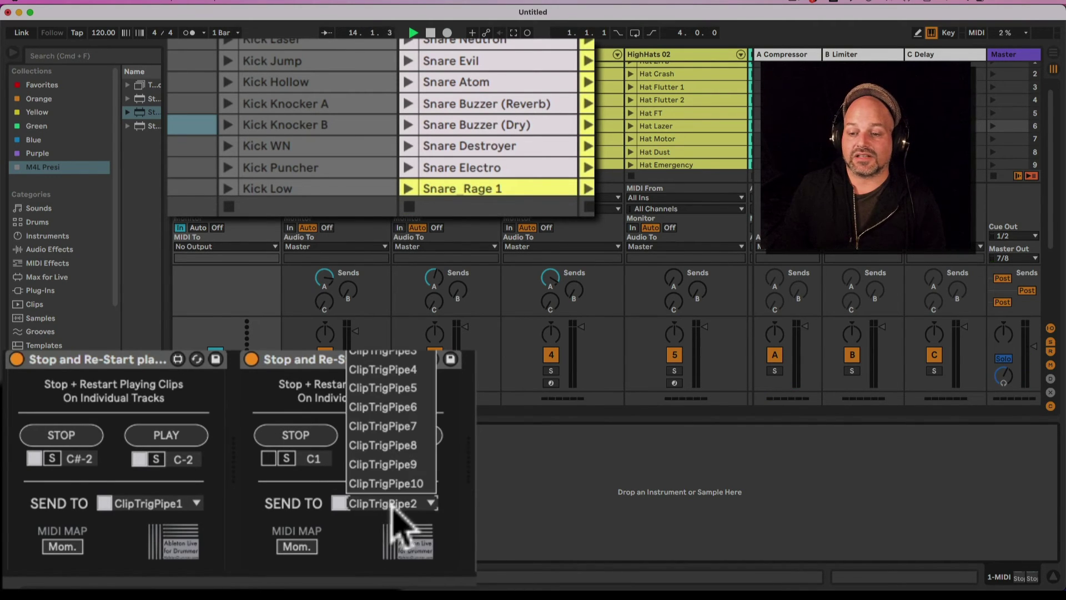
pyautogui.click(390, 503)
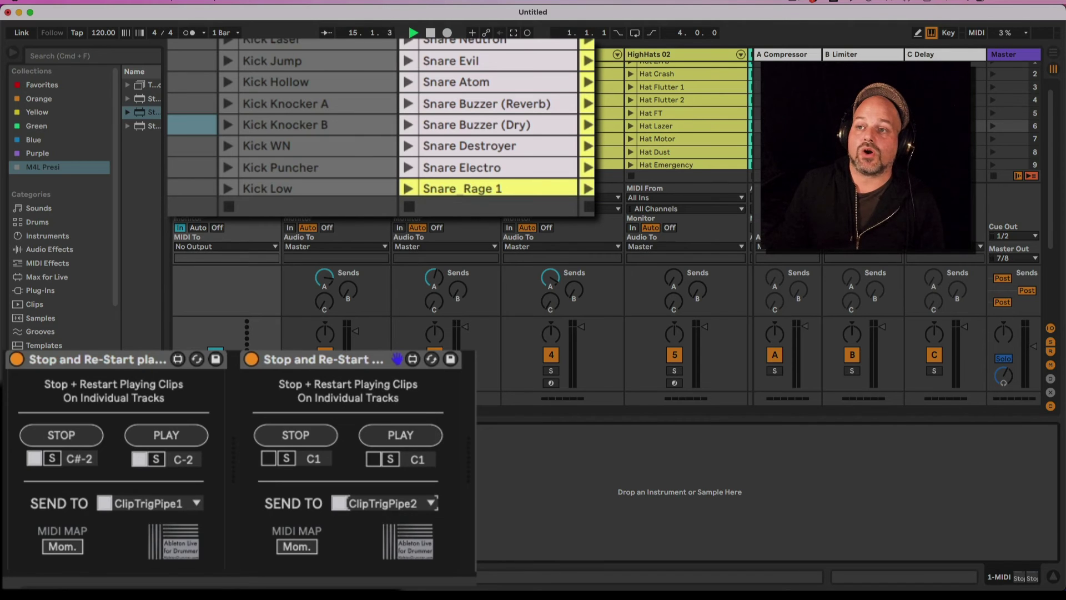
# Step: Restart the kick and snare clips with PLAY on the first and second senders
pyautogui.click(488, 125)
pyautogui.click(280, 125)
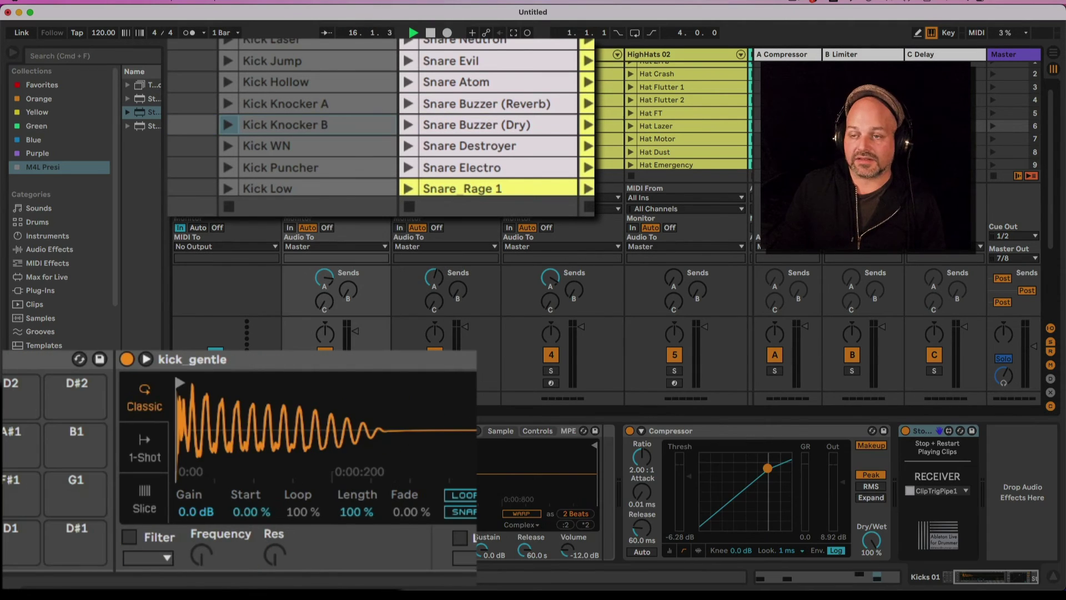
pyautogui.click(191, 125)
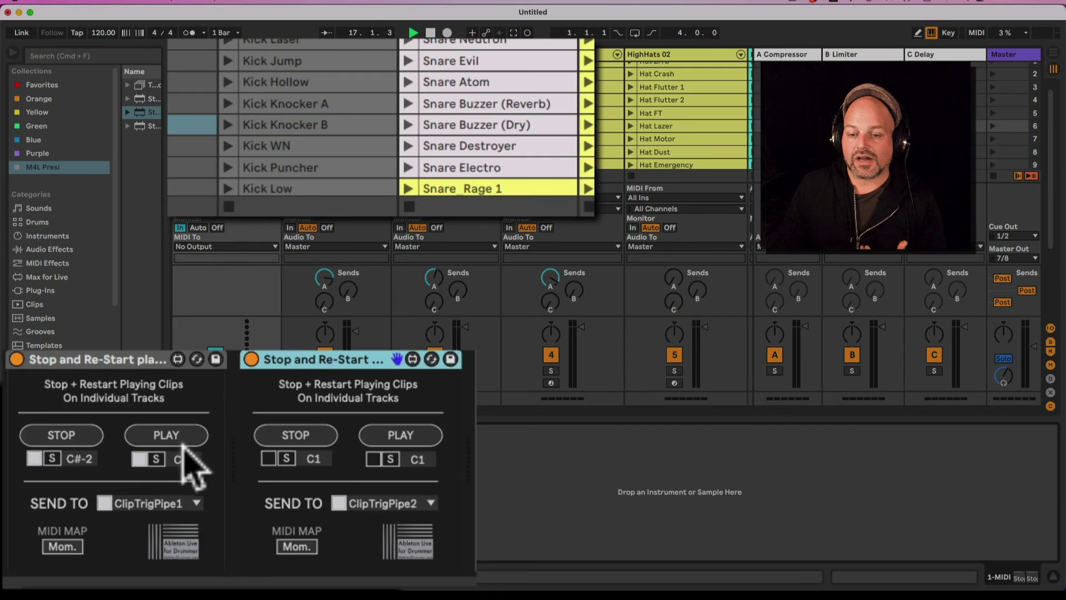
pyautogui.click(178, 439)
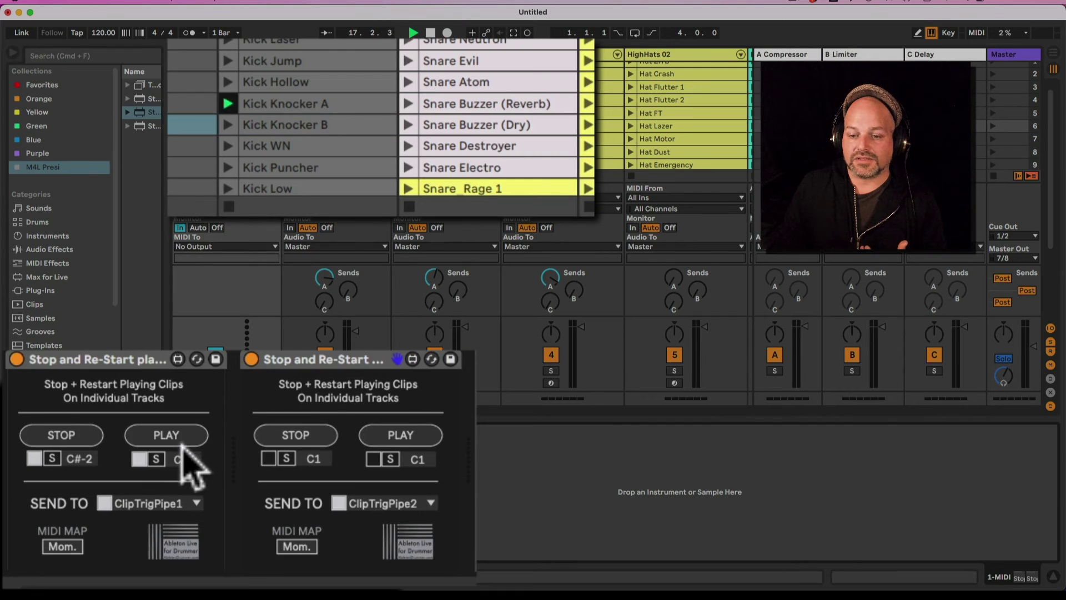
pyautogui.click(414, 437)
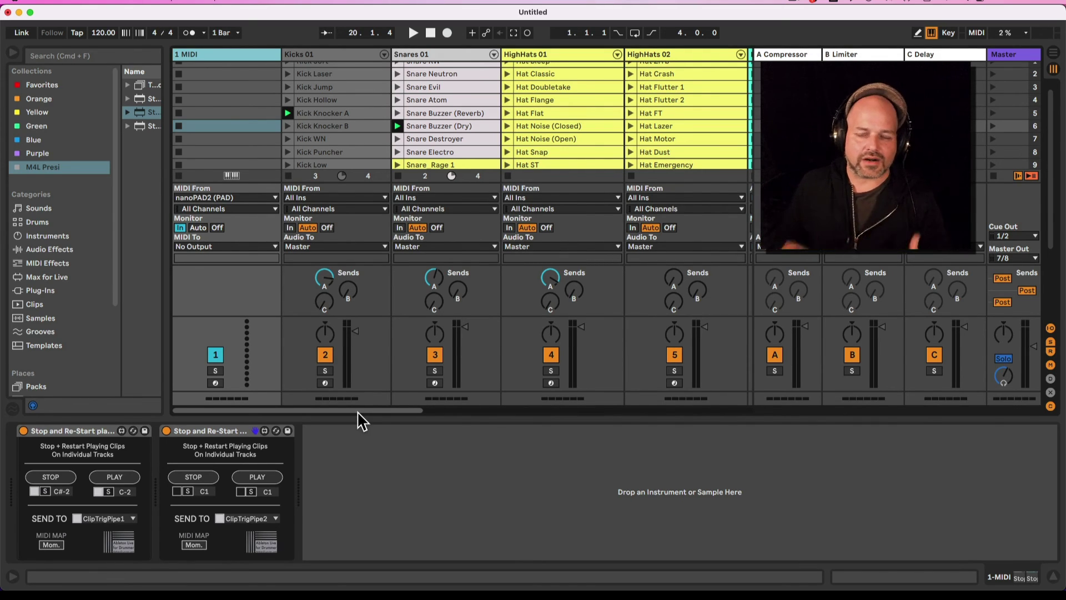
# Step: Collapse the device area, select Kicks 01 and Snares 01, then reopen 1 MIDI's sender devices
pyautogui.moveTo(358, 424); pyautogui.dragTo(375, 595)
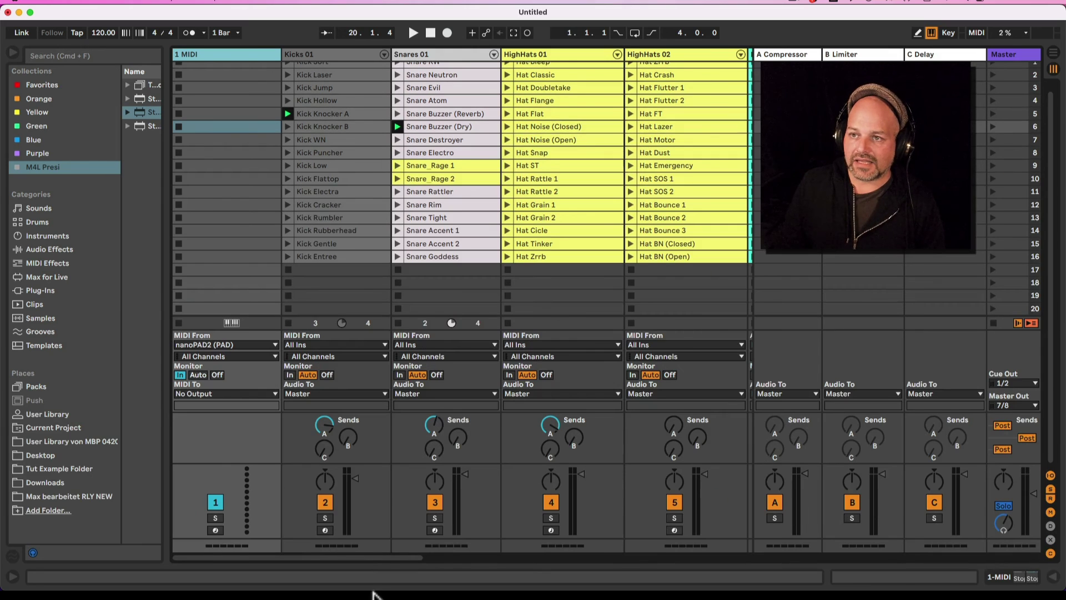
pyautogui.scroll(1, 484, 252)
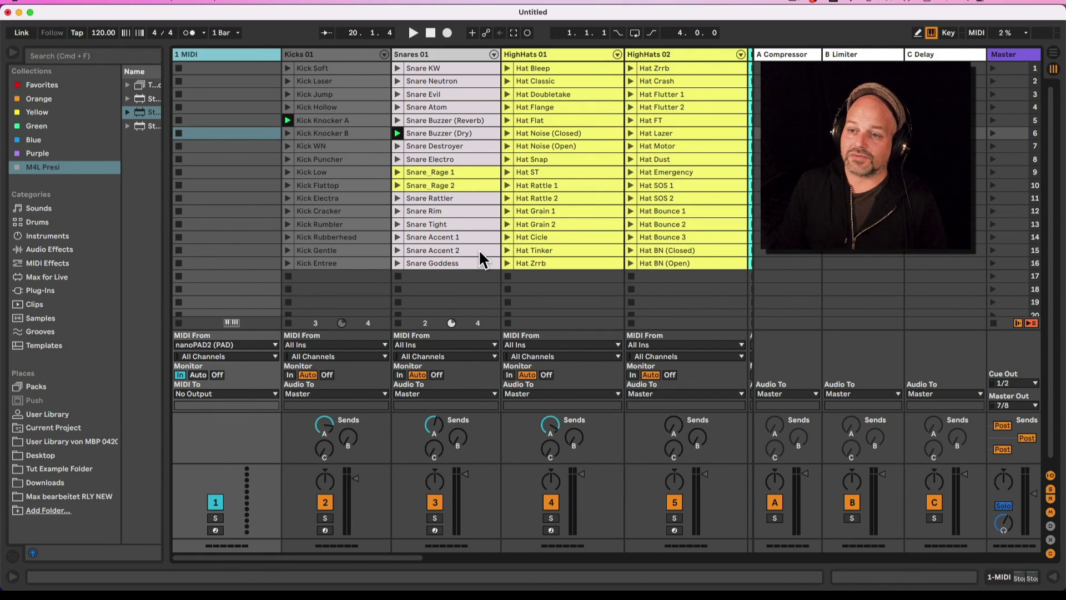
pyautogui.click(350, 56)
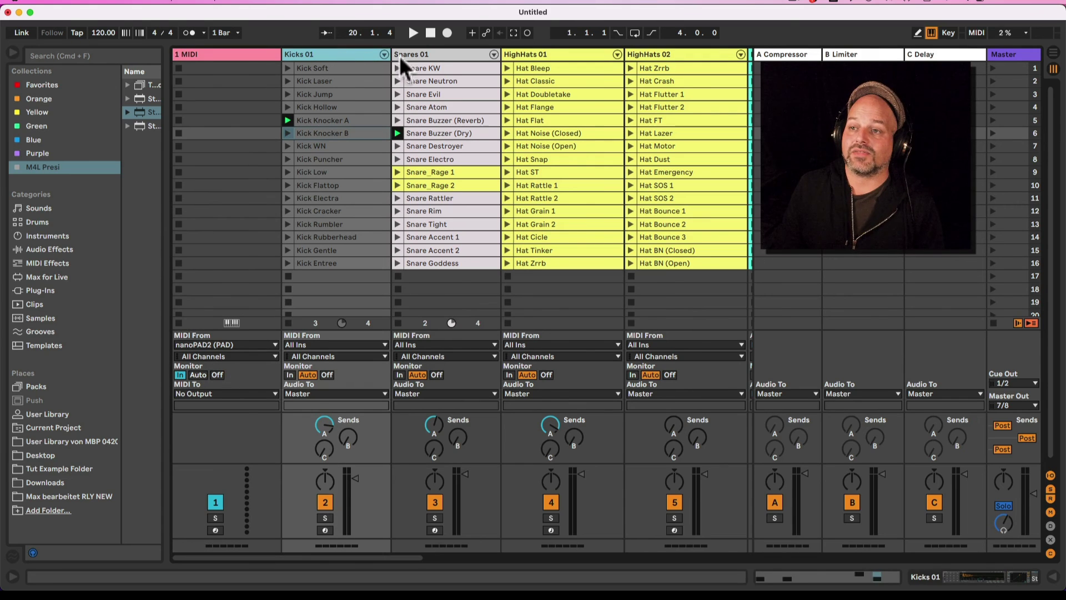
pyautogui.click(430, 55)
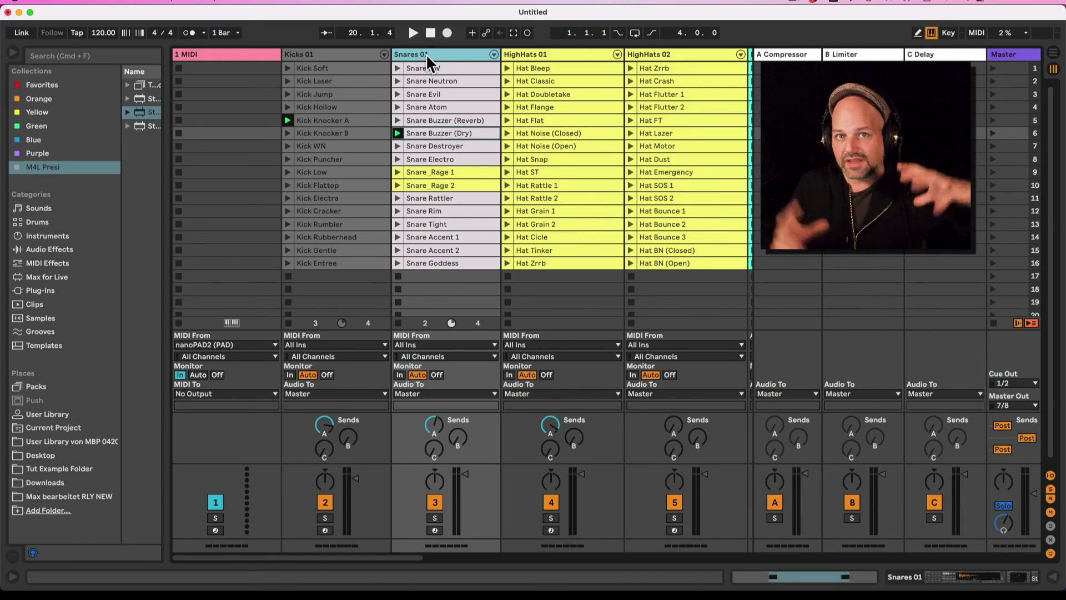
pyautogui.click(257, 61)
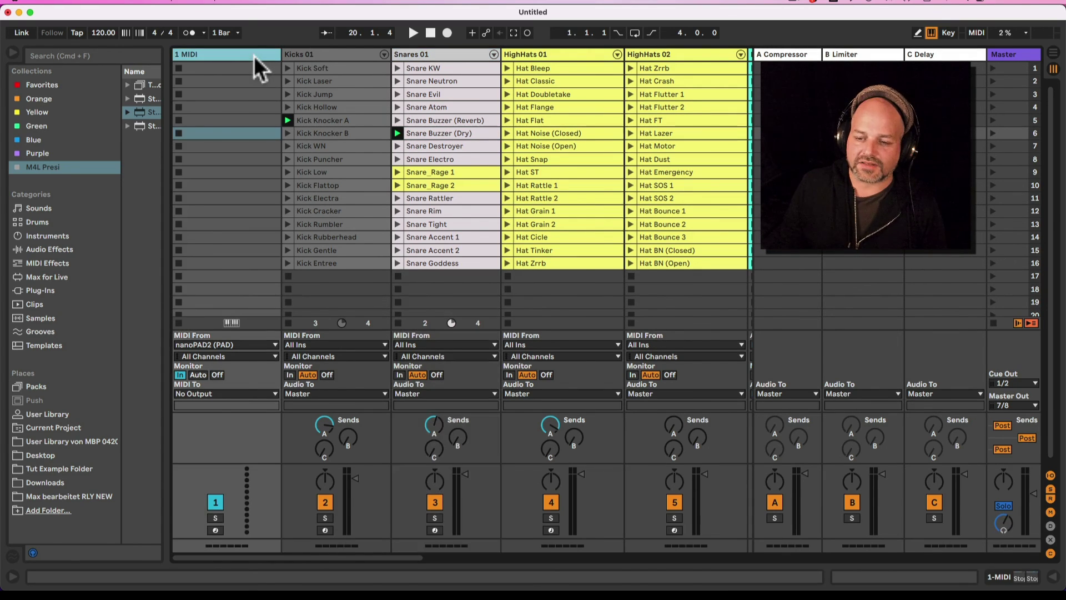
pyautogui.doubleClick(255, 56)
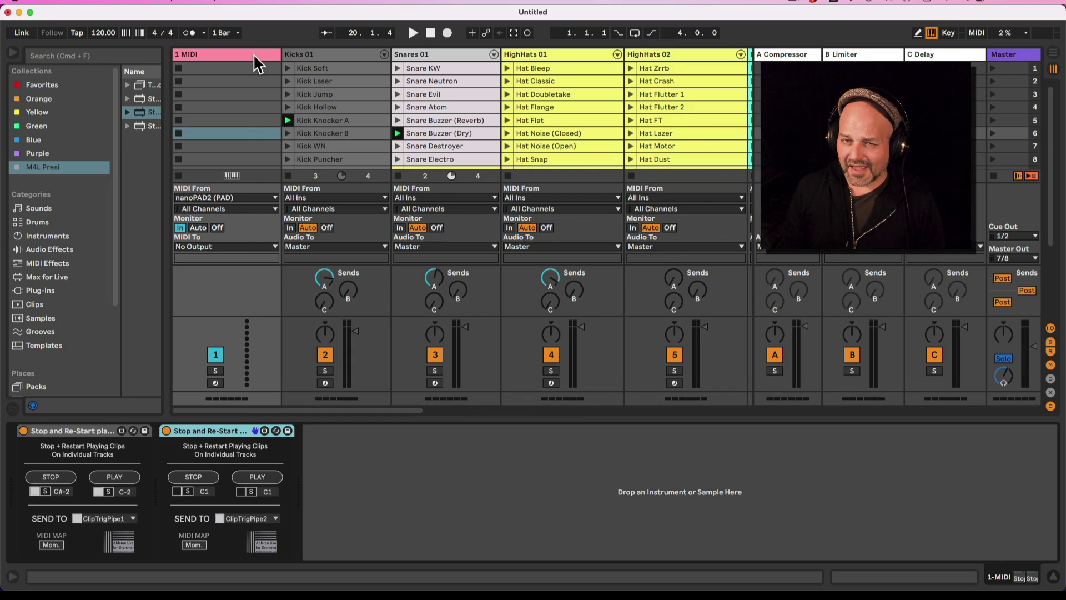